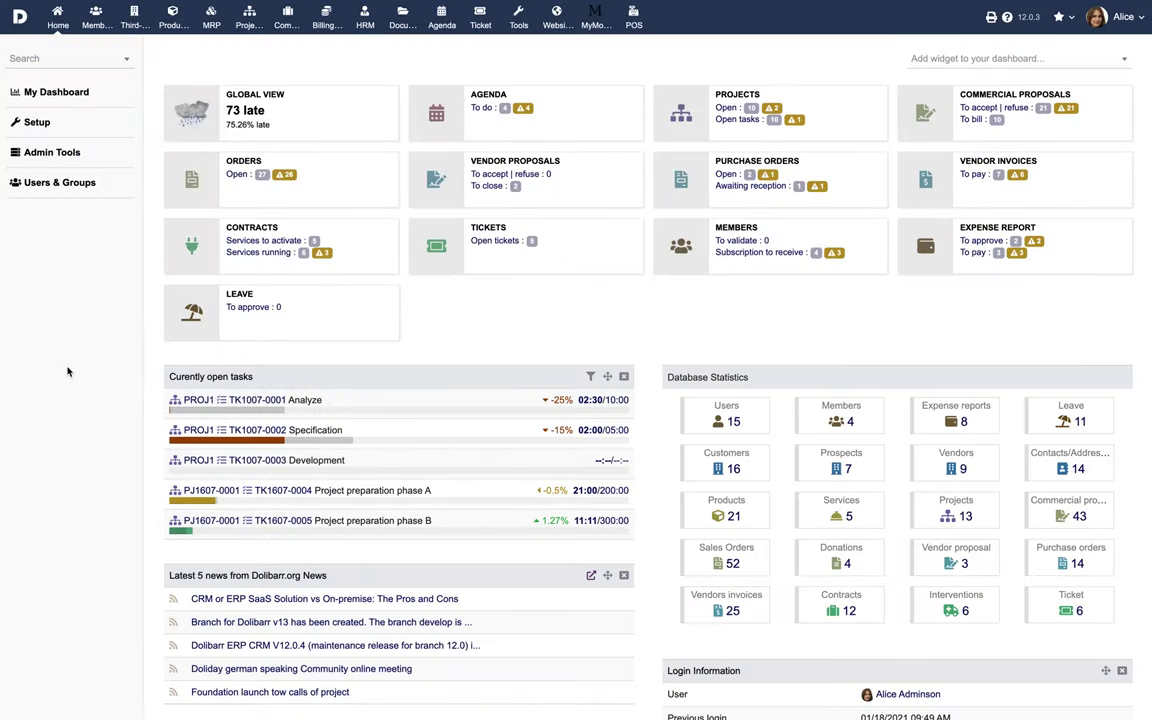
- Enable the Invoices and Banks & Cash modules among the financial modules in the application setup
left_click(39, 124)
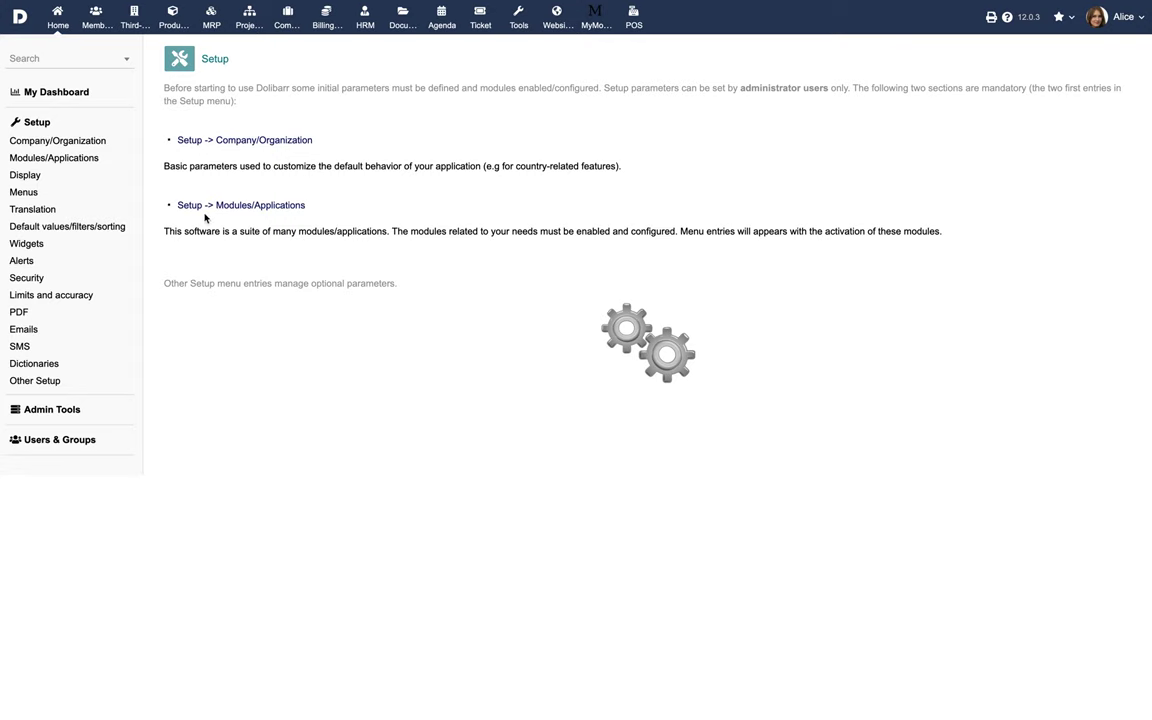
left_click(213, 213)
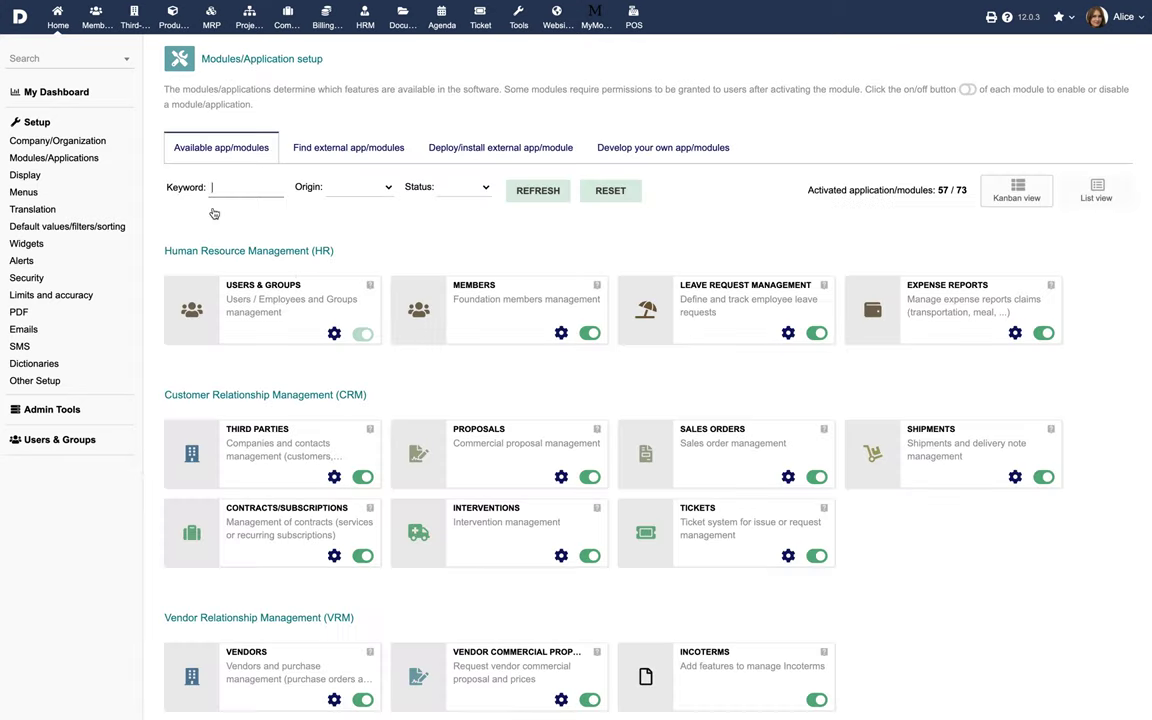
scroll(361, 456, "down", 5)
left_click(361, 451)
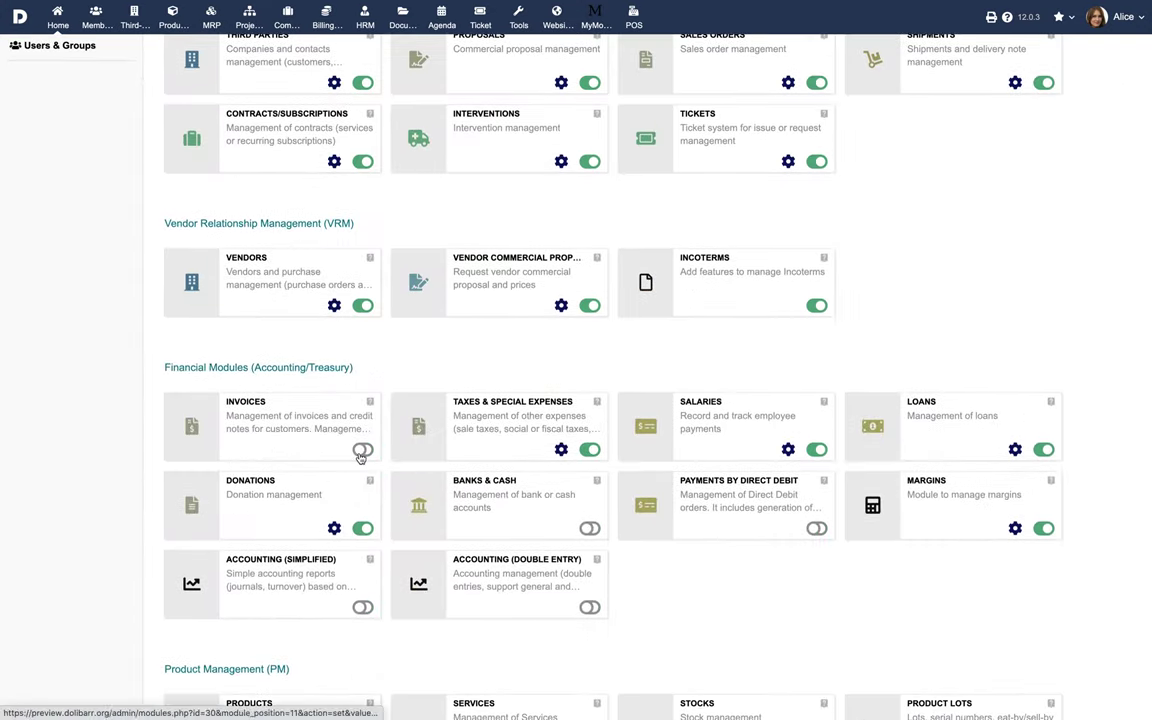
left_click(588, 529)
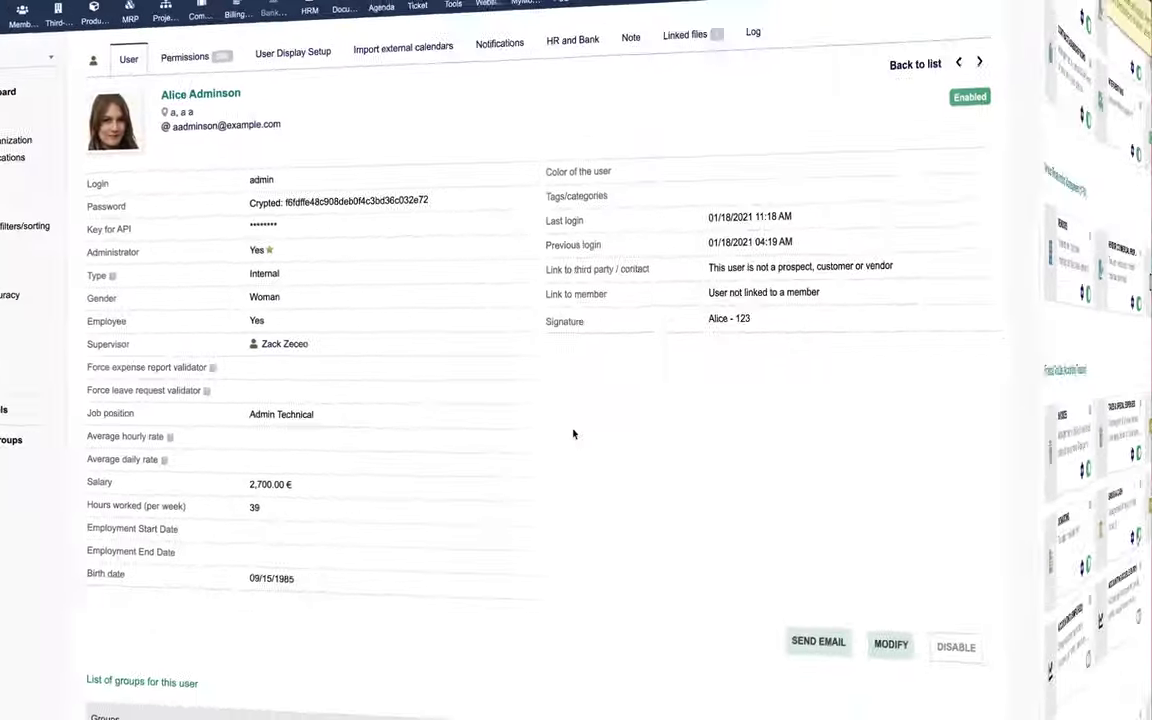
- Grant the administrator user all customer permissions of the Invoices module
left_click(273, 68)
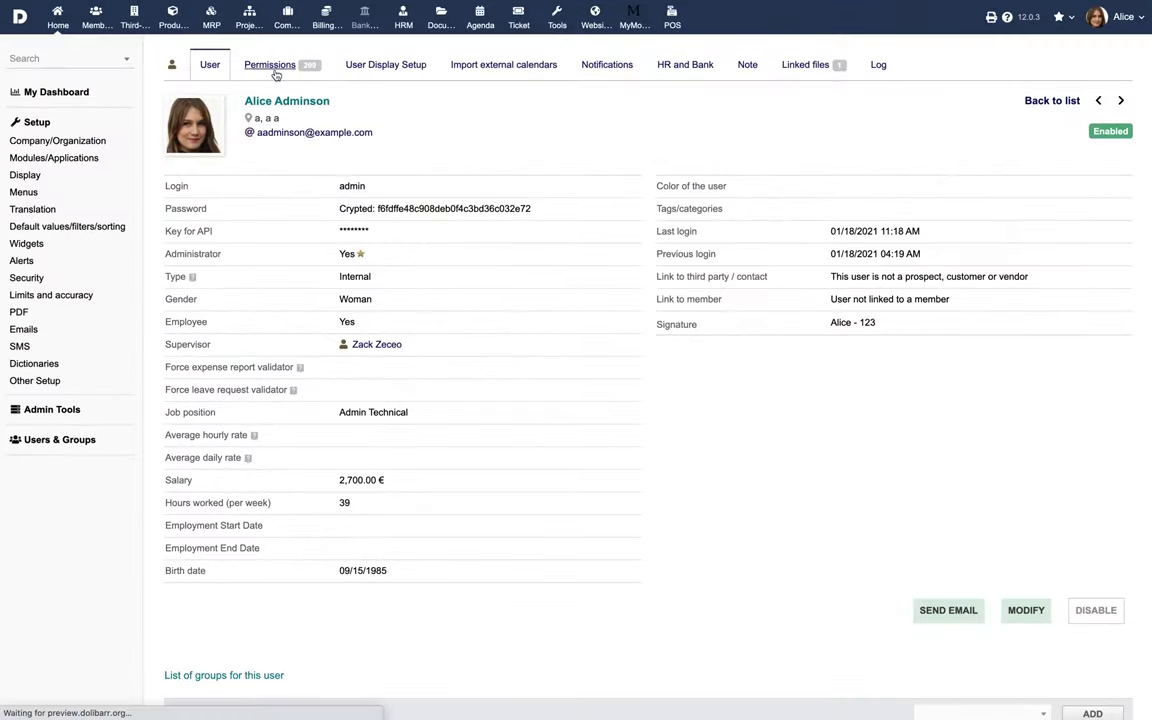
scroll(669, 527, "down", 12)
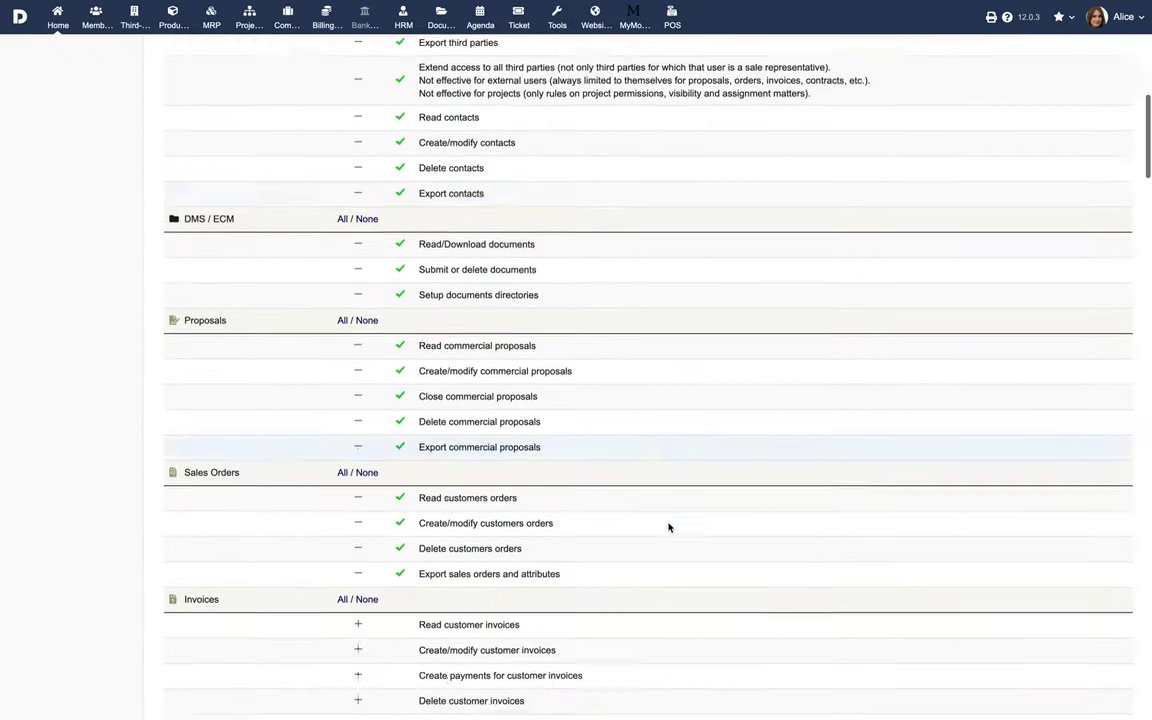
left_click(357, 158)
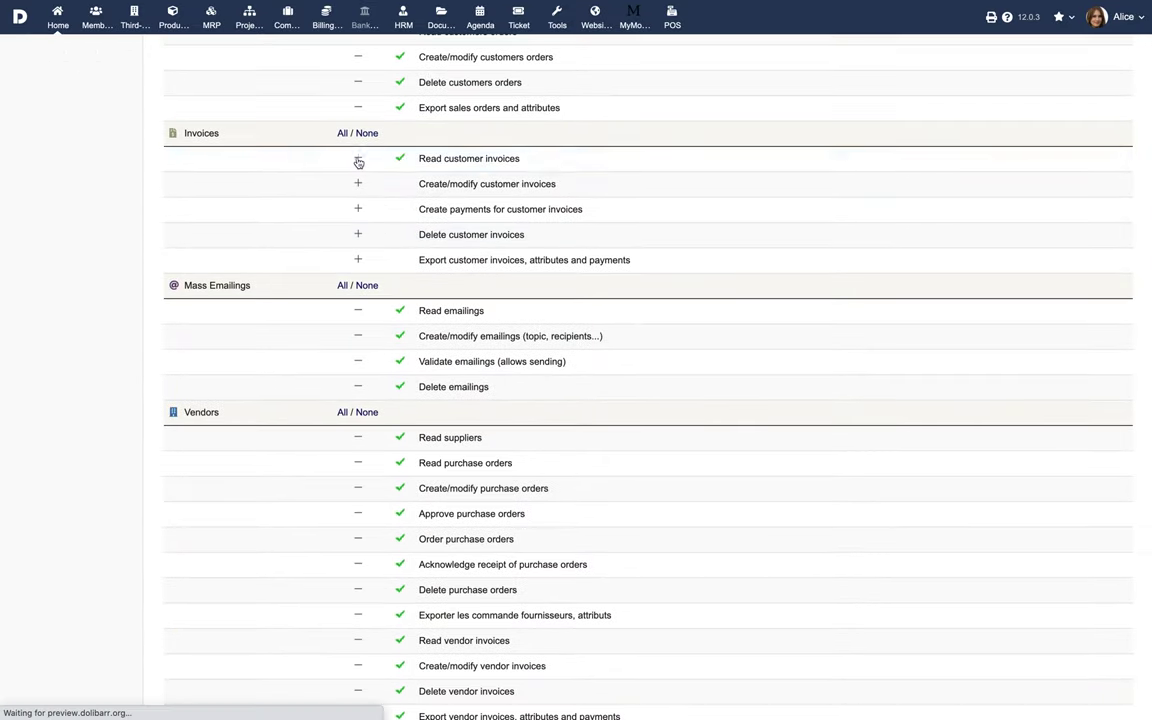
left_click(358, 184)
left_click(342, 133)
- Grant the administrator user all permissions of the Banks & Cash module
scroll(645, 298, "down", 20)
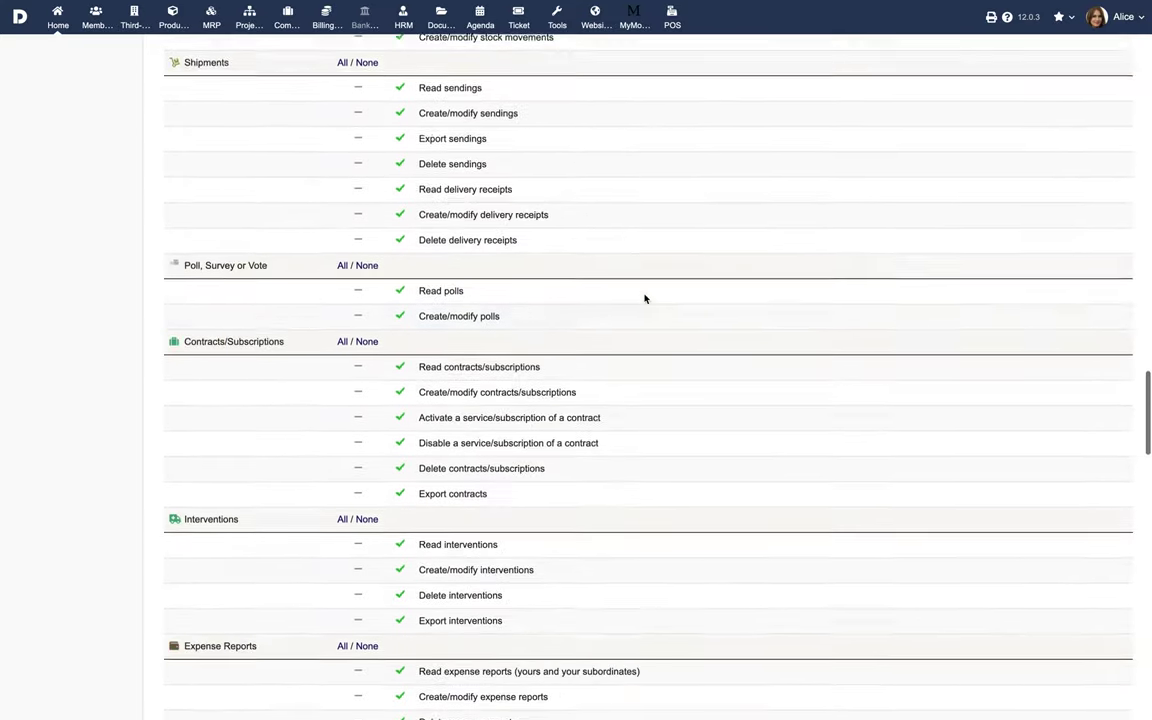
scroll(645, 298, "down", 5)
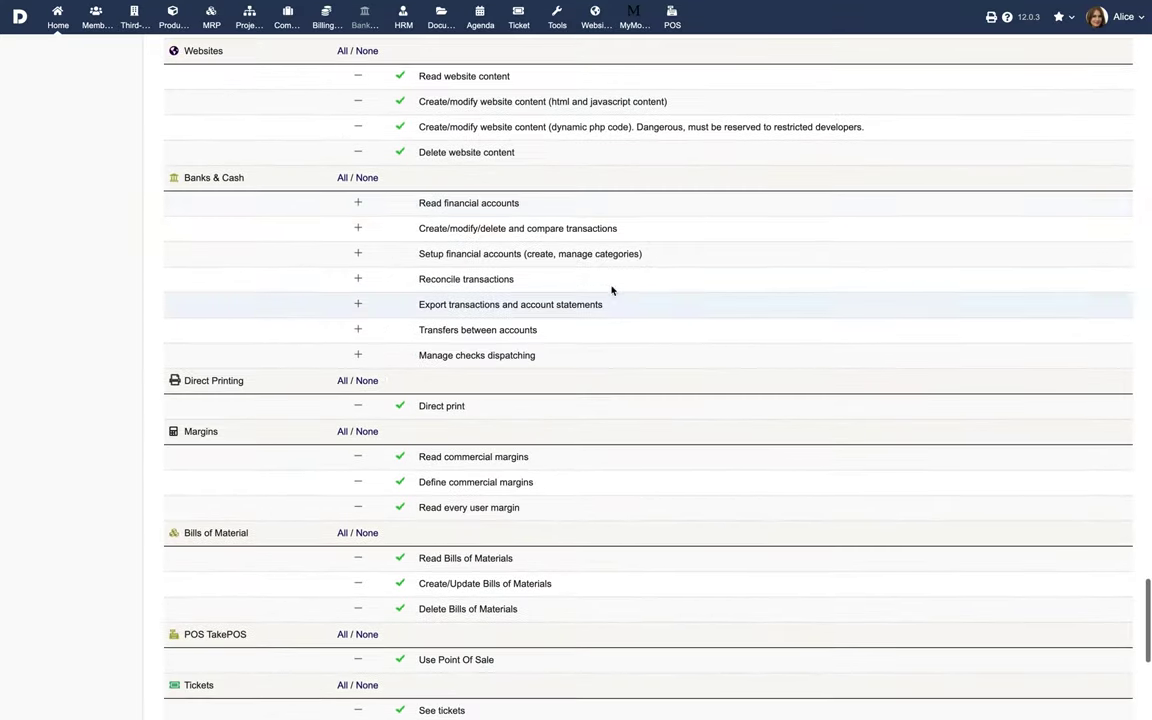
left_click(342, 178)
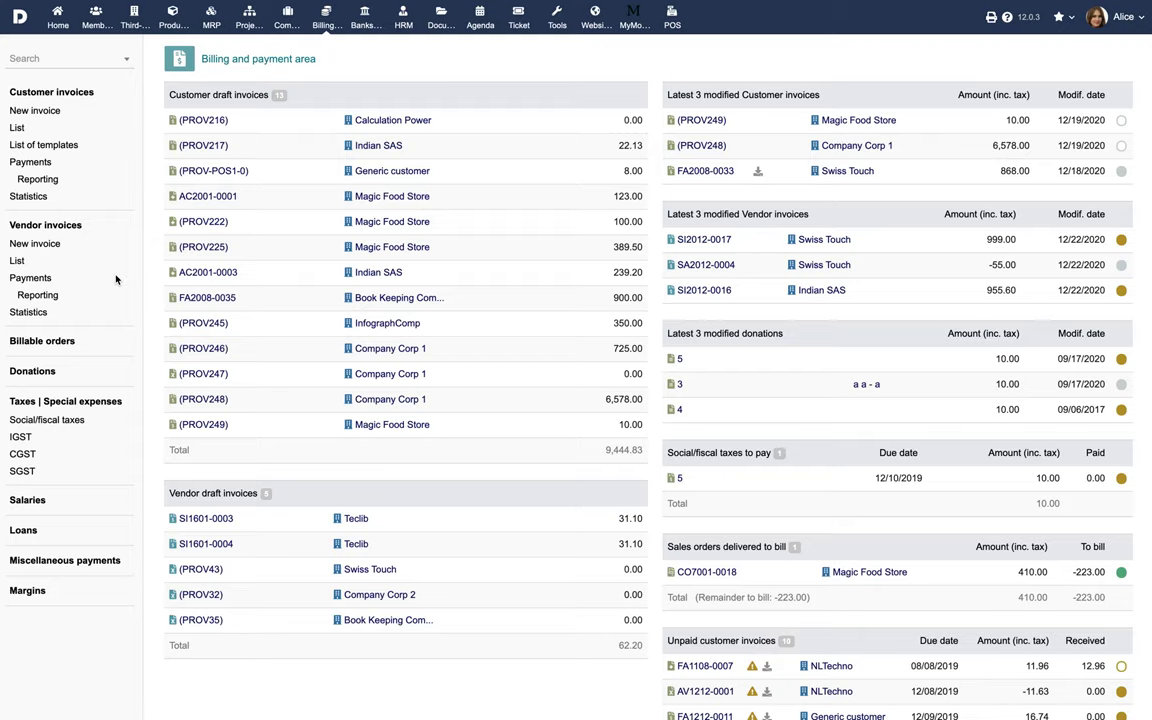
- Open the 12/19/2020 draft customer invoice of Company Corp 1 for PROJ1 and start converting it into a template invoice
left_click(35, 112)
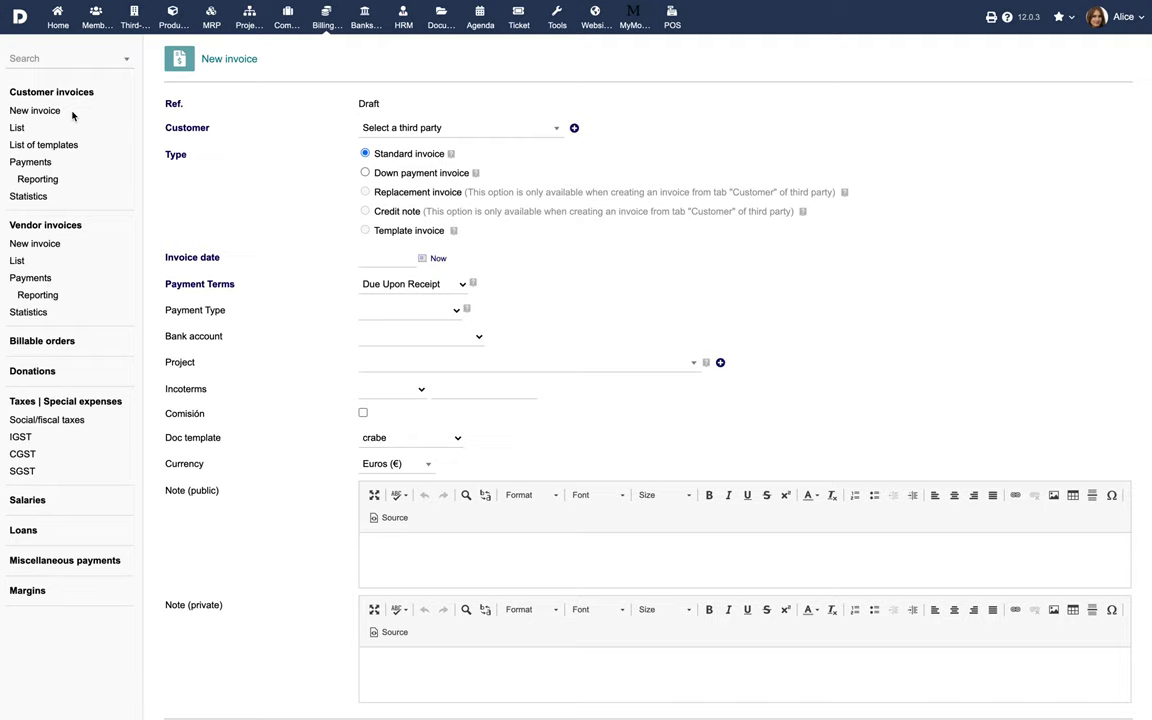
left_click(17, 129)
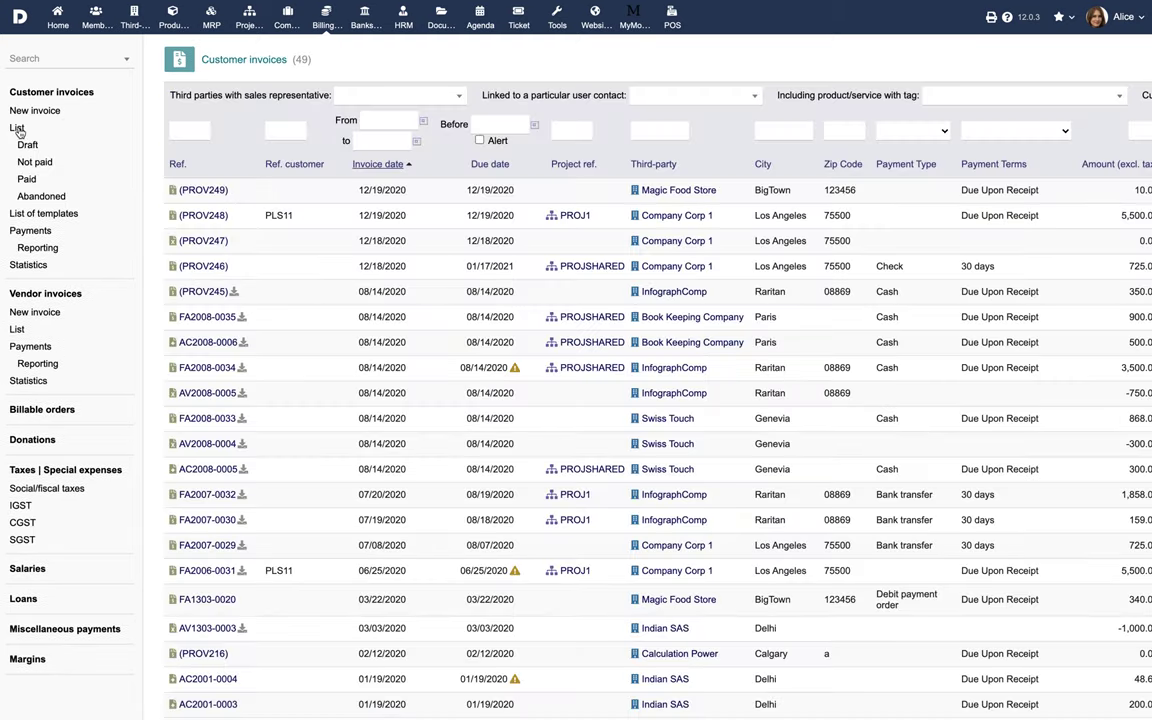
left_click(203, 217)
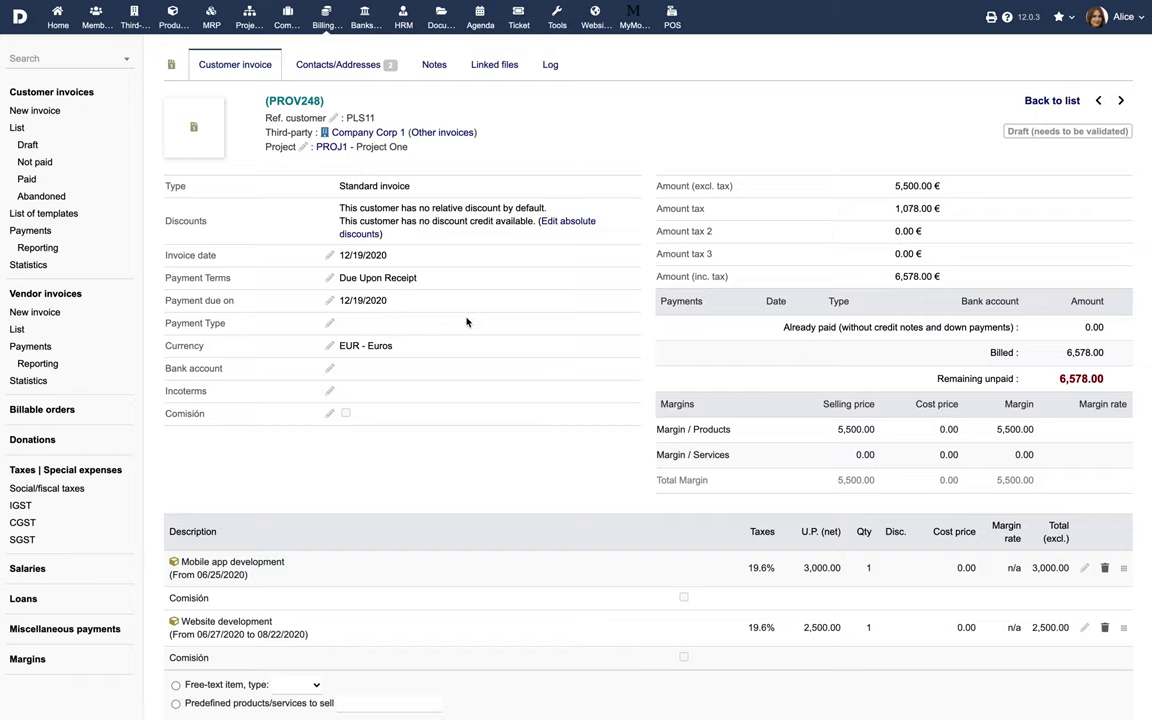
scroll(598, 369, "down", 5)
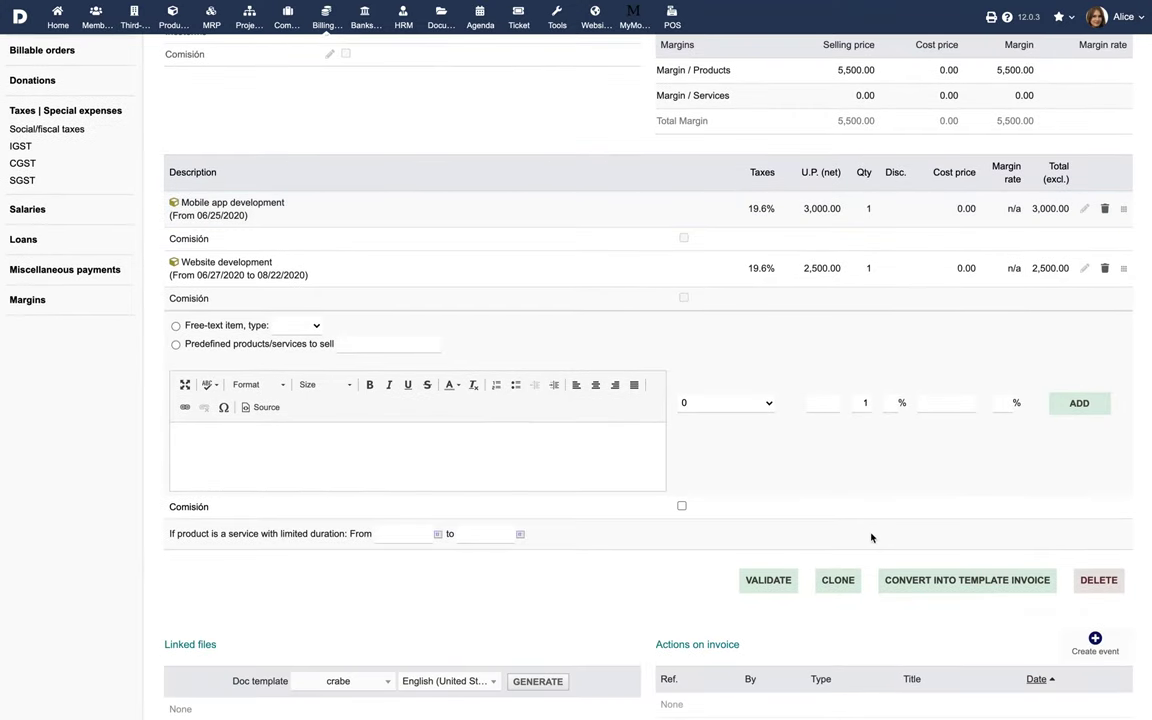
left_click(950, 582)
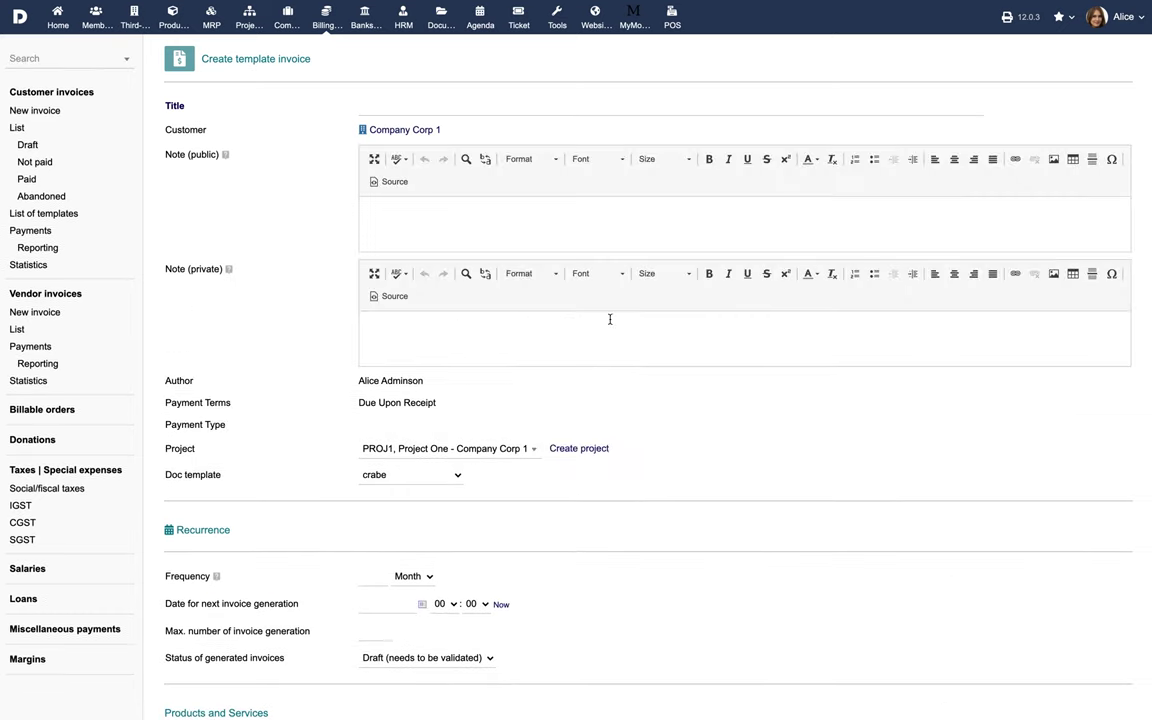
- Title the template invoice "Recurring 1", add the public note "As per email discussion" and choose PROJ1, Project One as its project
left_click(493, 107)
type("Recu")
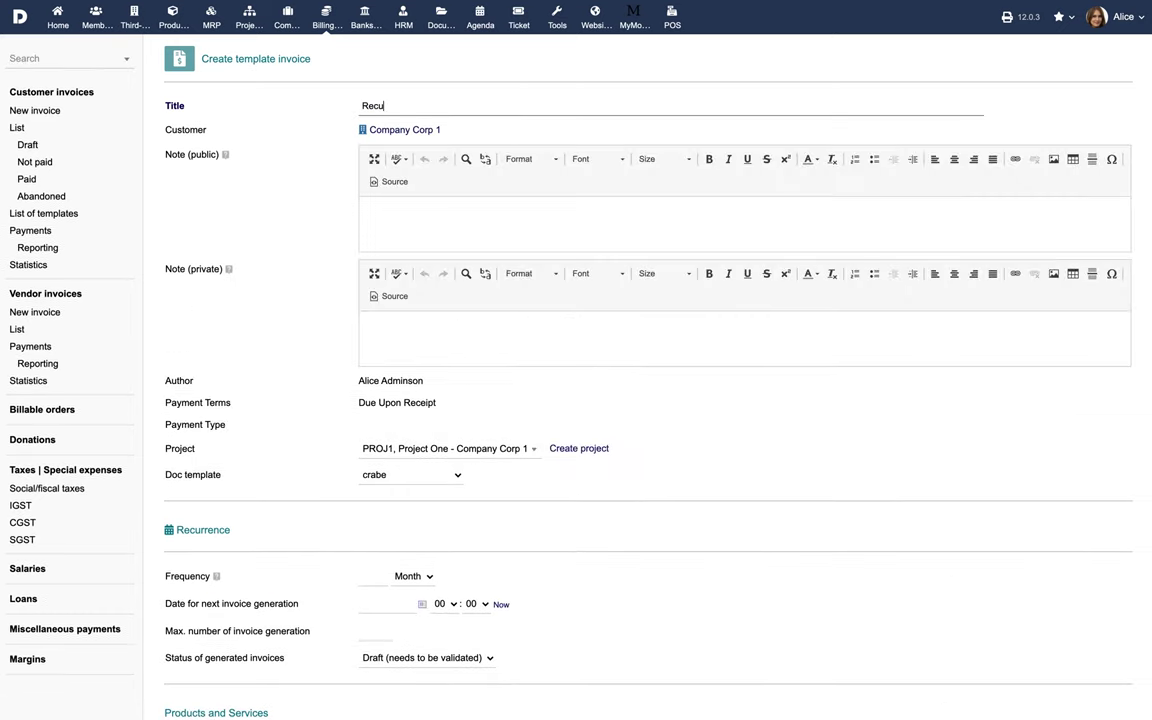
type("rring 1")
left_click(520, 227)
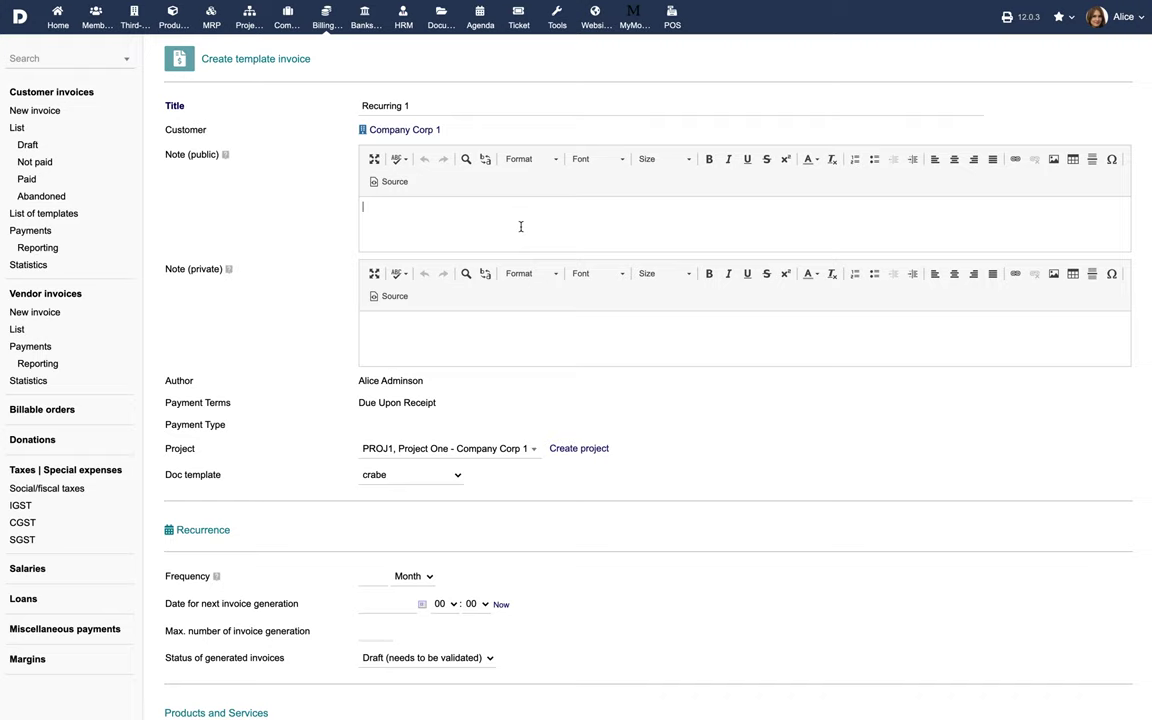
type("As per email discussion")
left_click(522, 450)
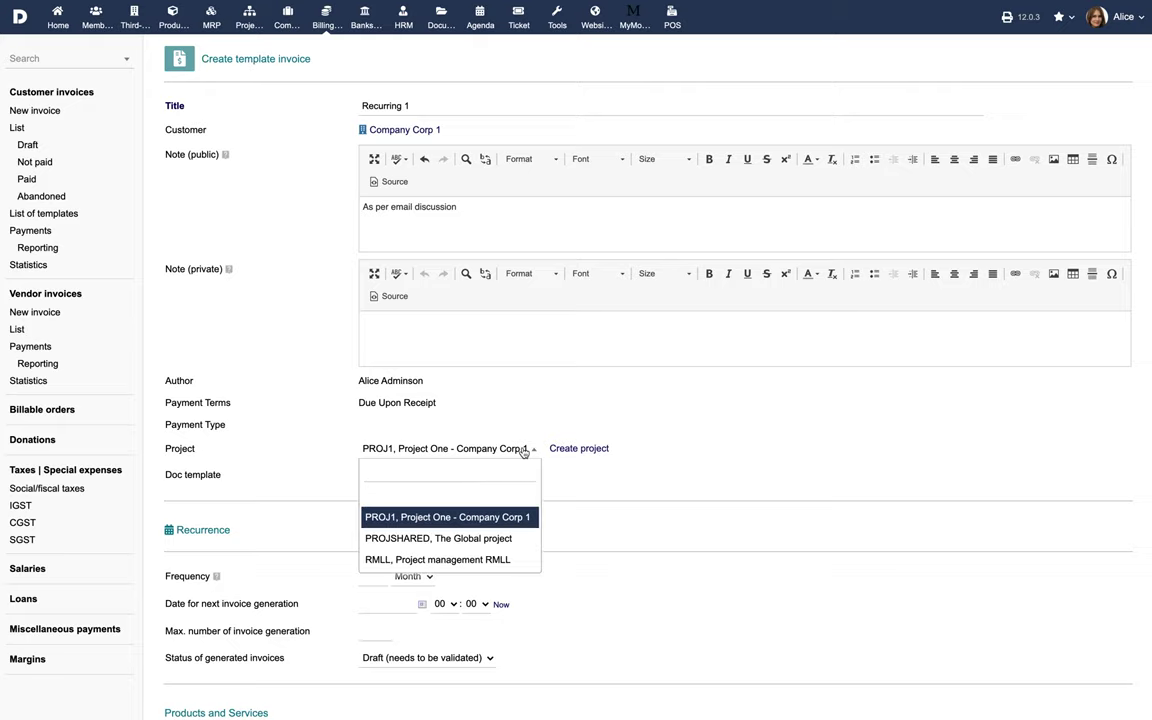
left_click(522, 517)
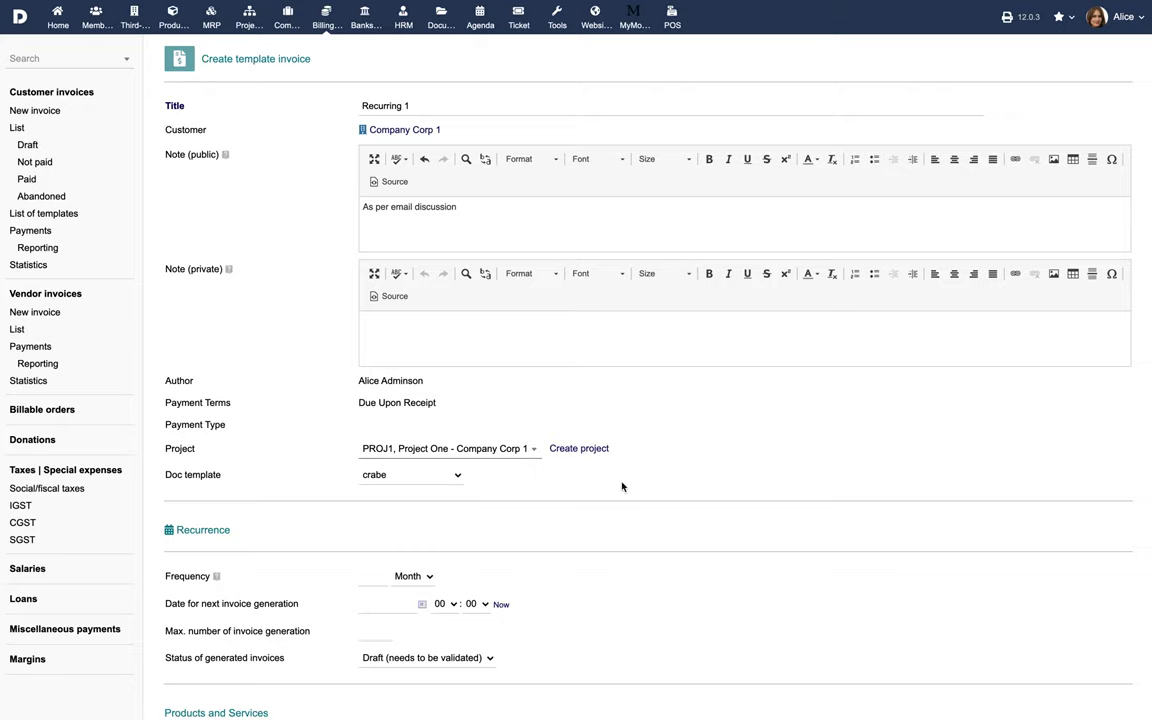
- Set the template's recurrence to every 15 days with the next invoice generation date 02/04/2021
scroll(621, 486, "down", 3)
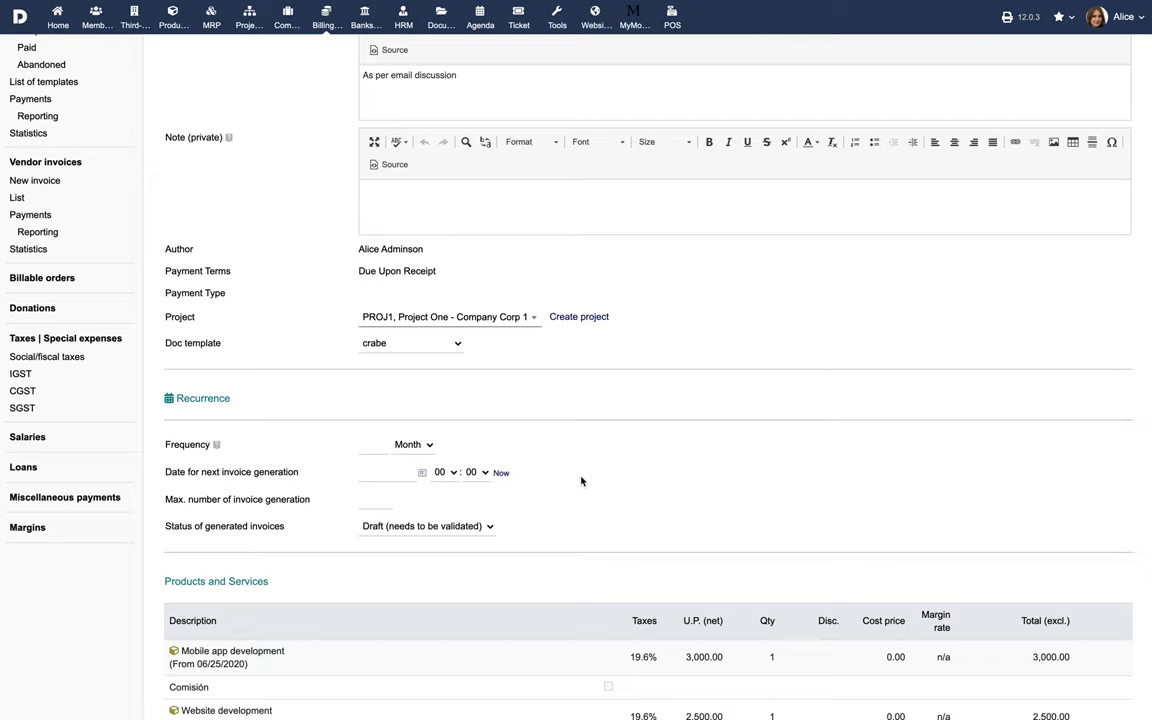
left_click(377, 446)
type("15")
left_click(414, 446)
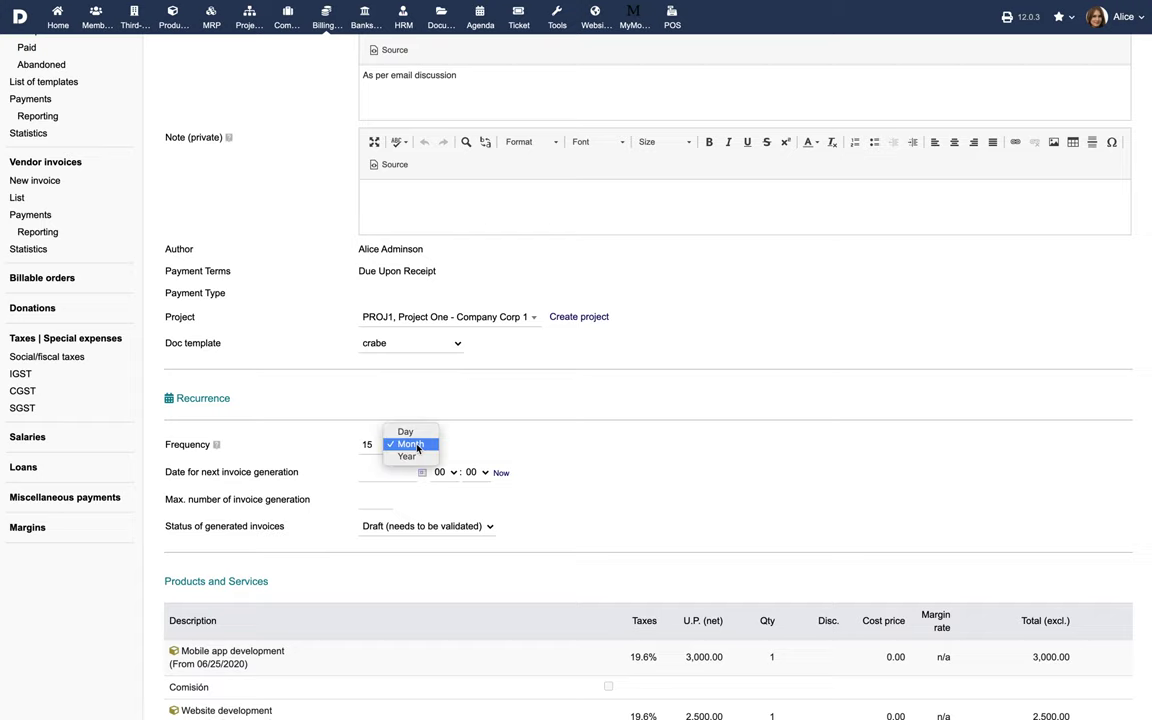
left_click(405, 431)
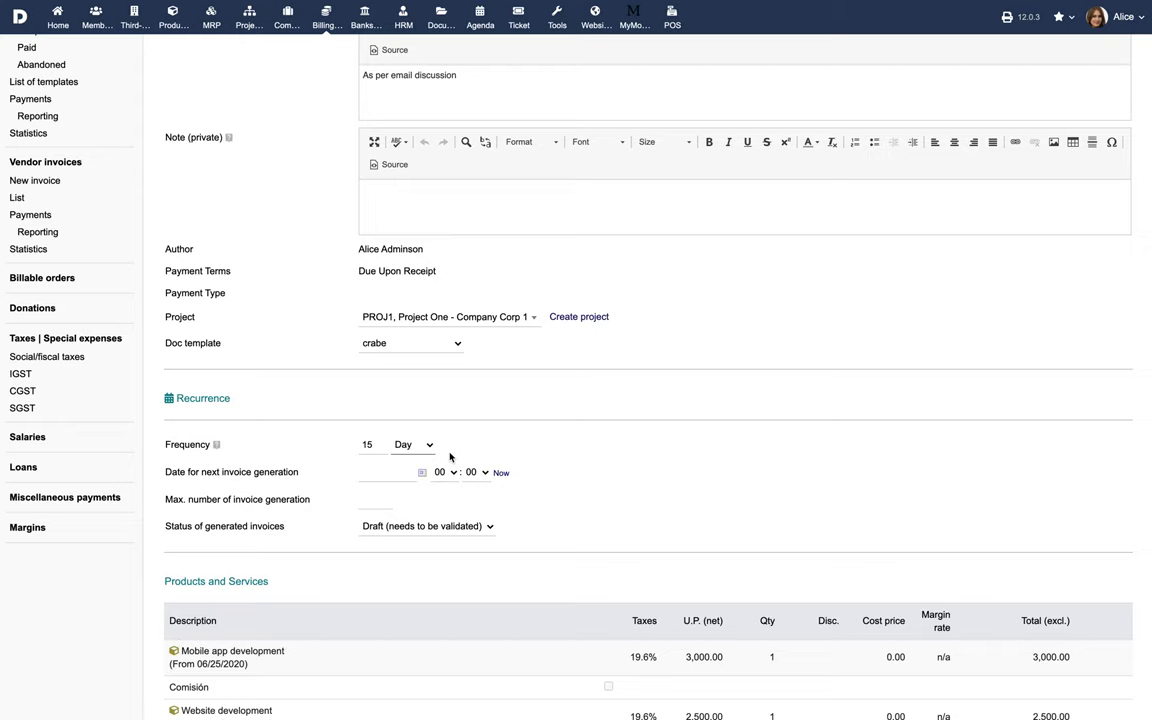
left_click(422, 477)
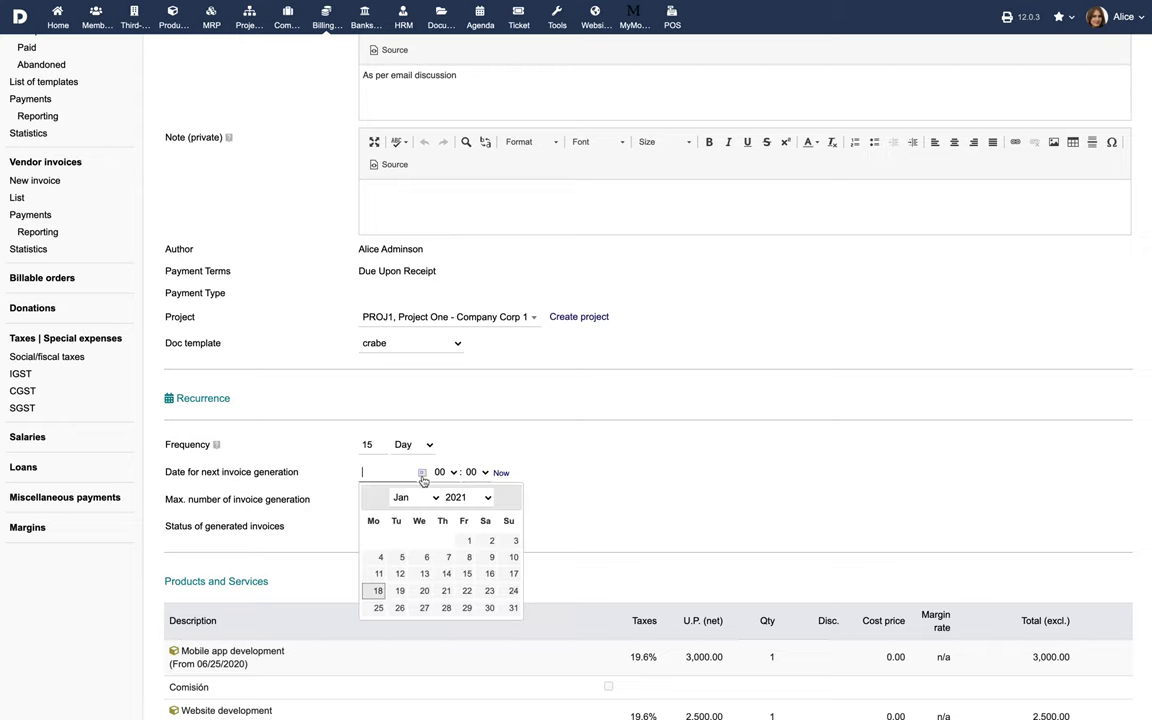
left_click(418, 497)
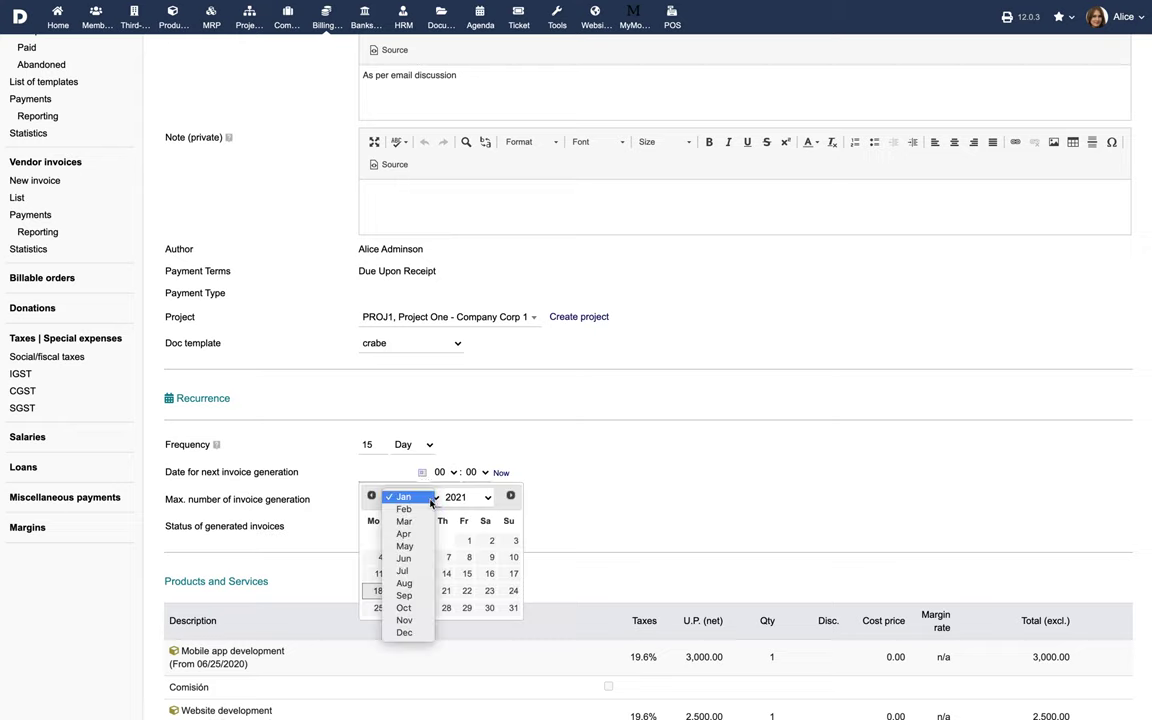
left_click(425, 513)
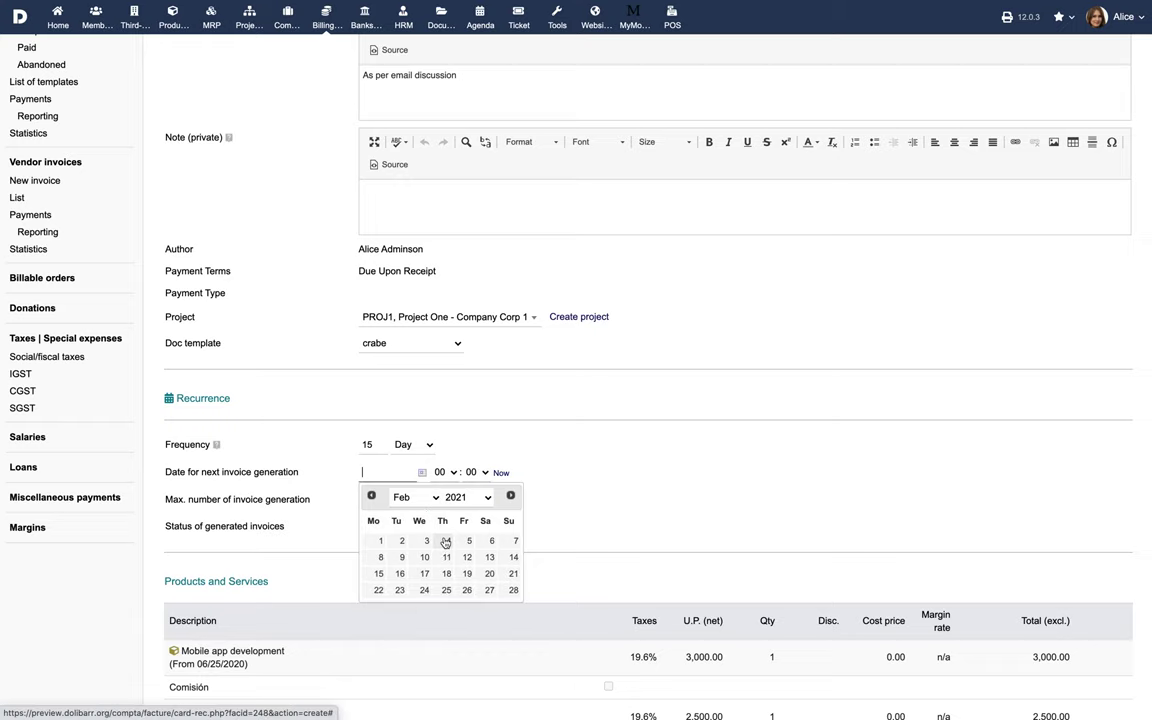
left_click(447, 541)
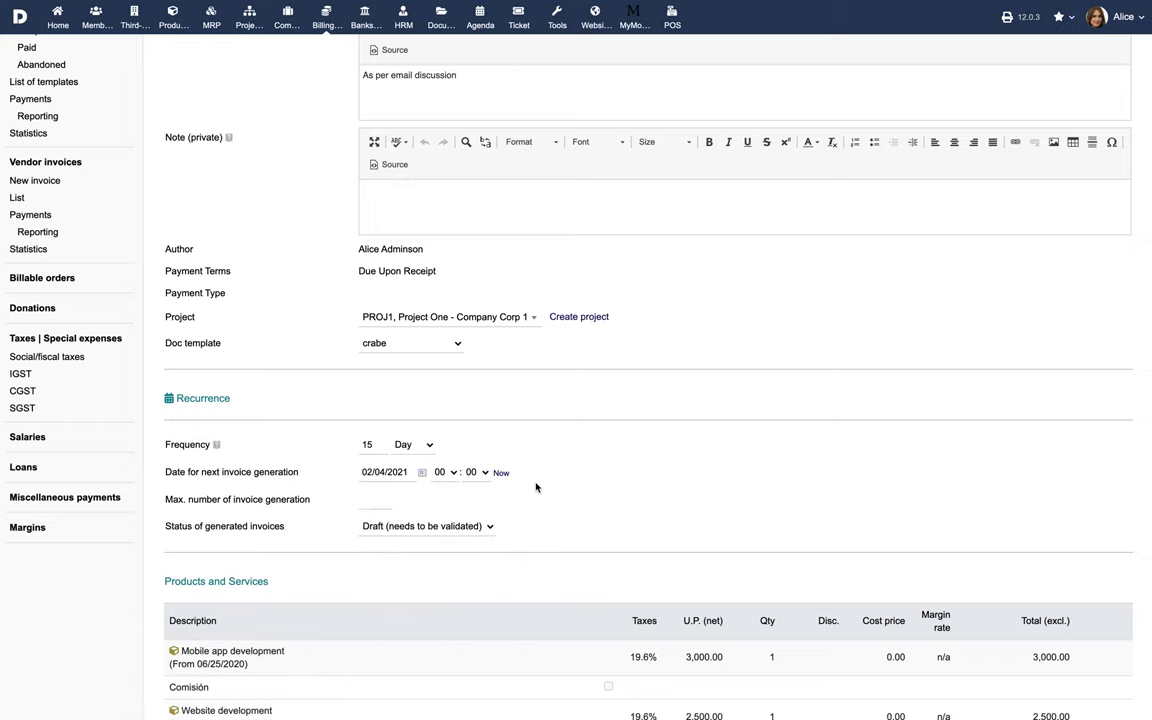
- Limit the template to 4 generated invoices with status Draft (needs to be validated), and create it
left_click(383, 499)
type("4")
left_click(461, 527)
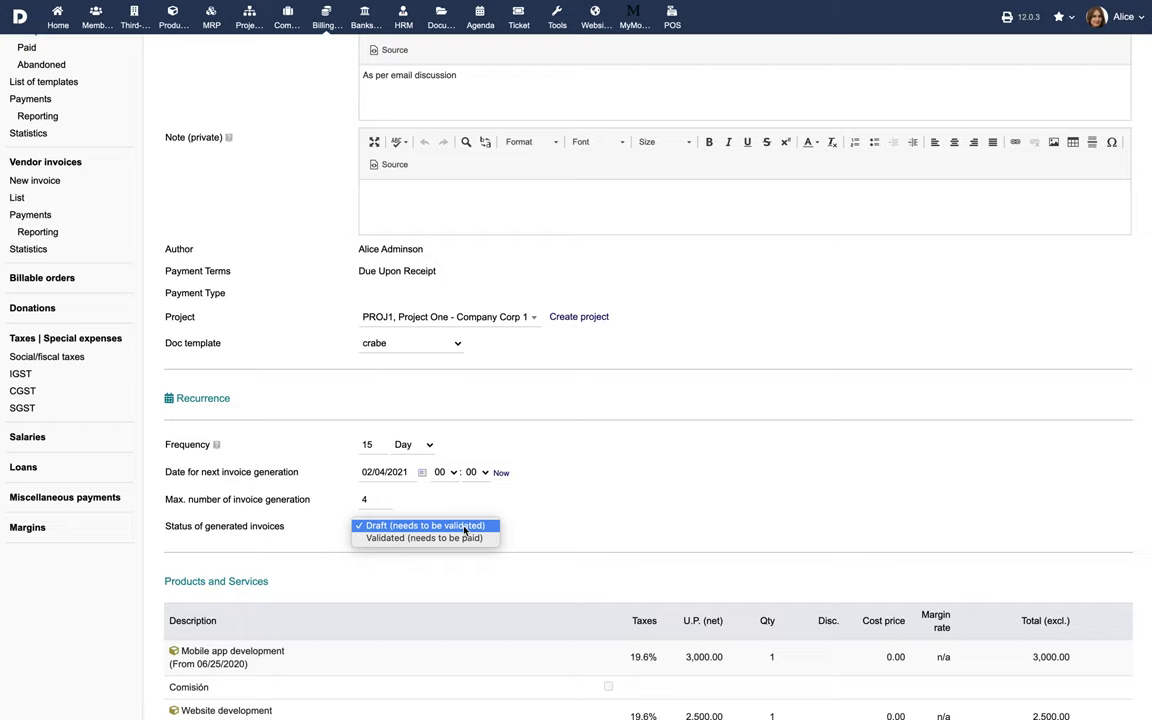
left_click(464, 527)
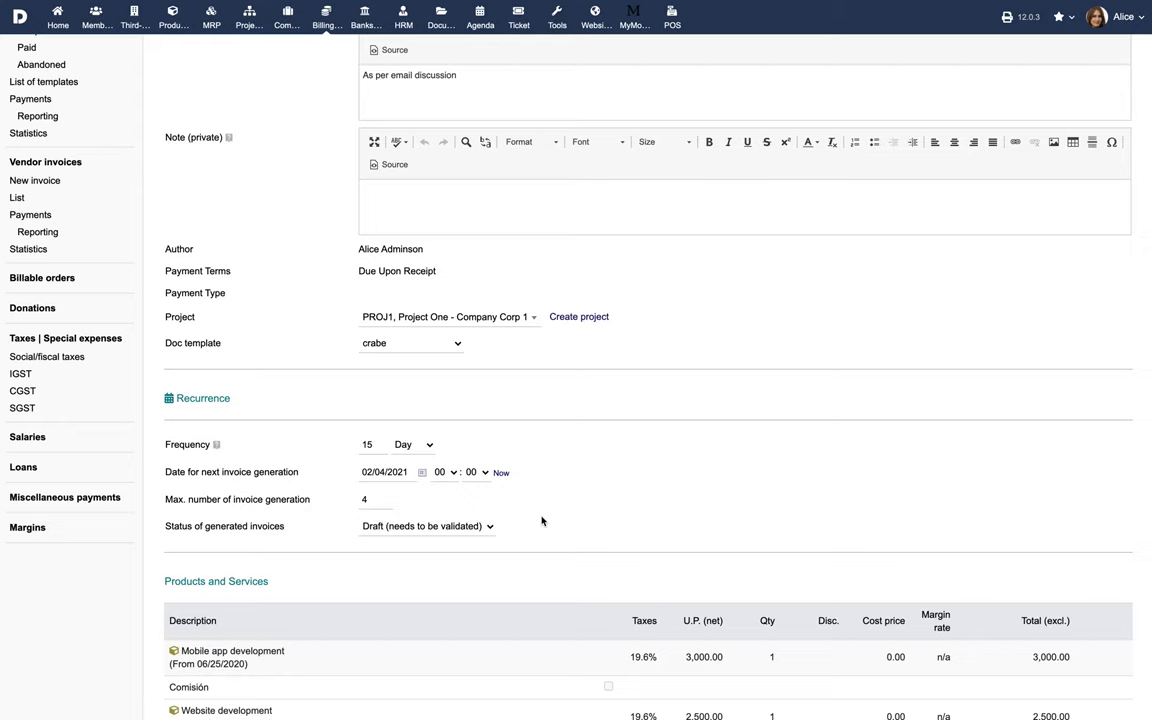
scroll(541, 520, "down", 2)
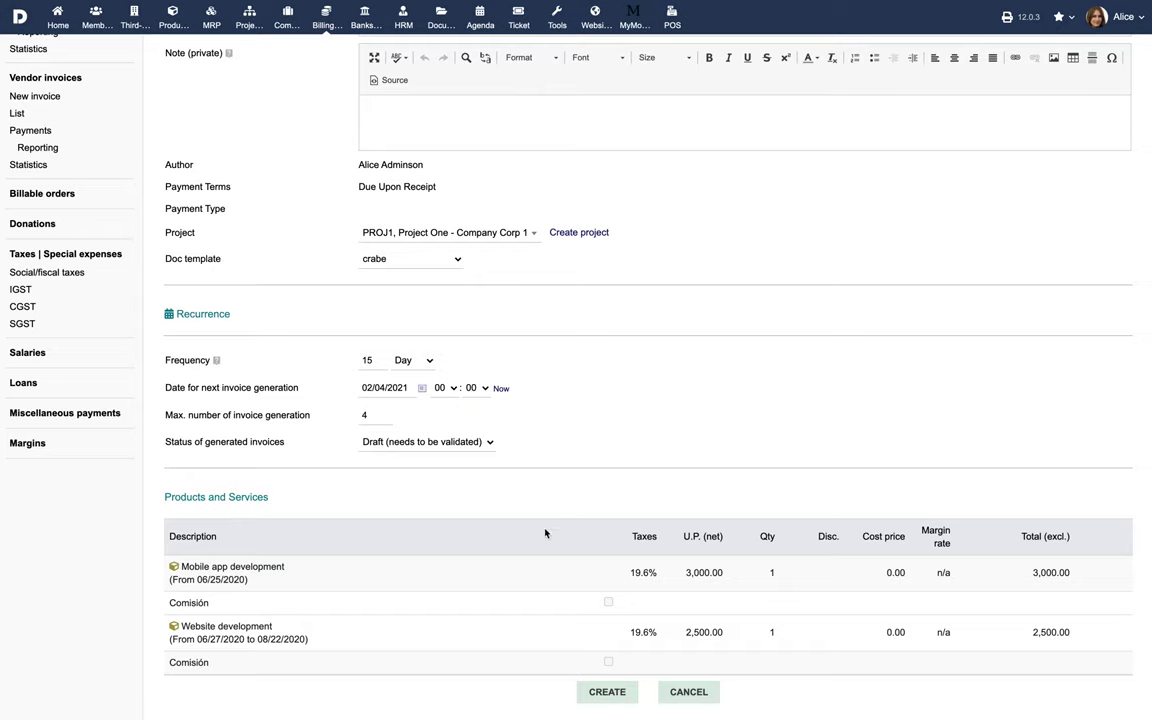
left_click(607, 692)
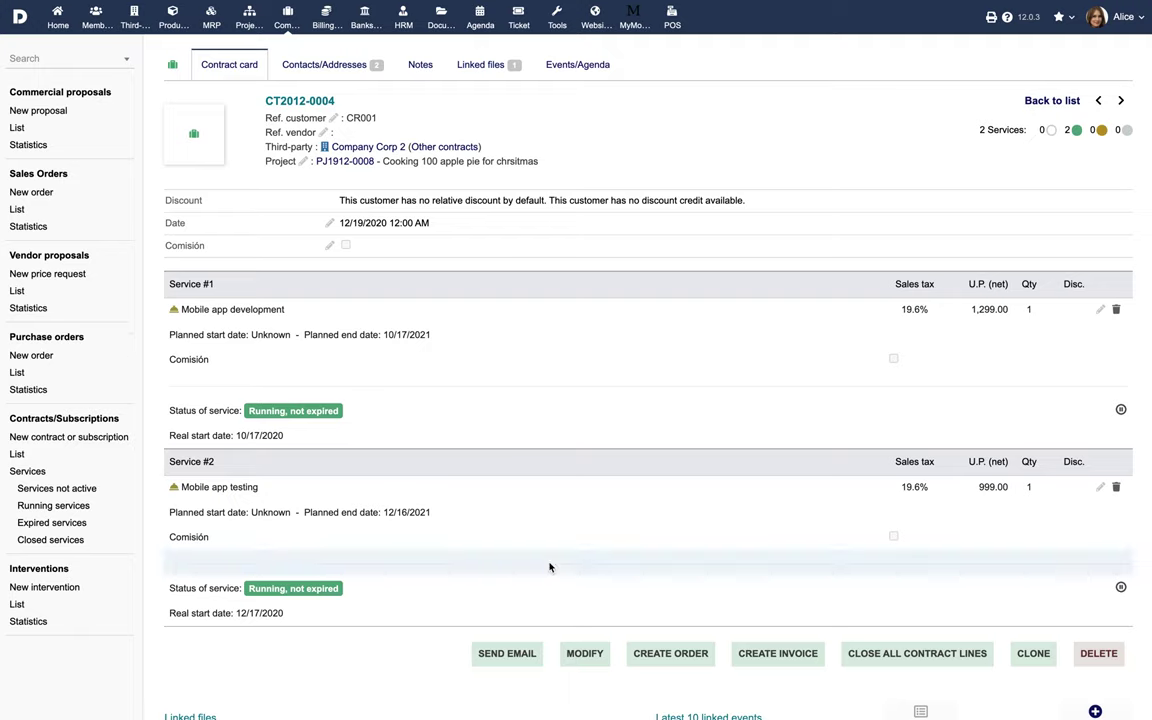
- Start an invoice from contract CT2012-0004, dated 01/18/2021, with Bank transfer as its payment type
left_click(778, 656)
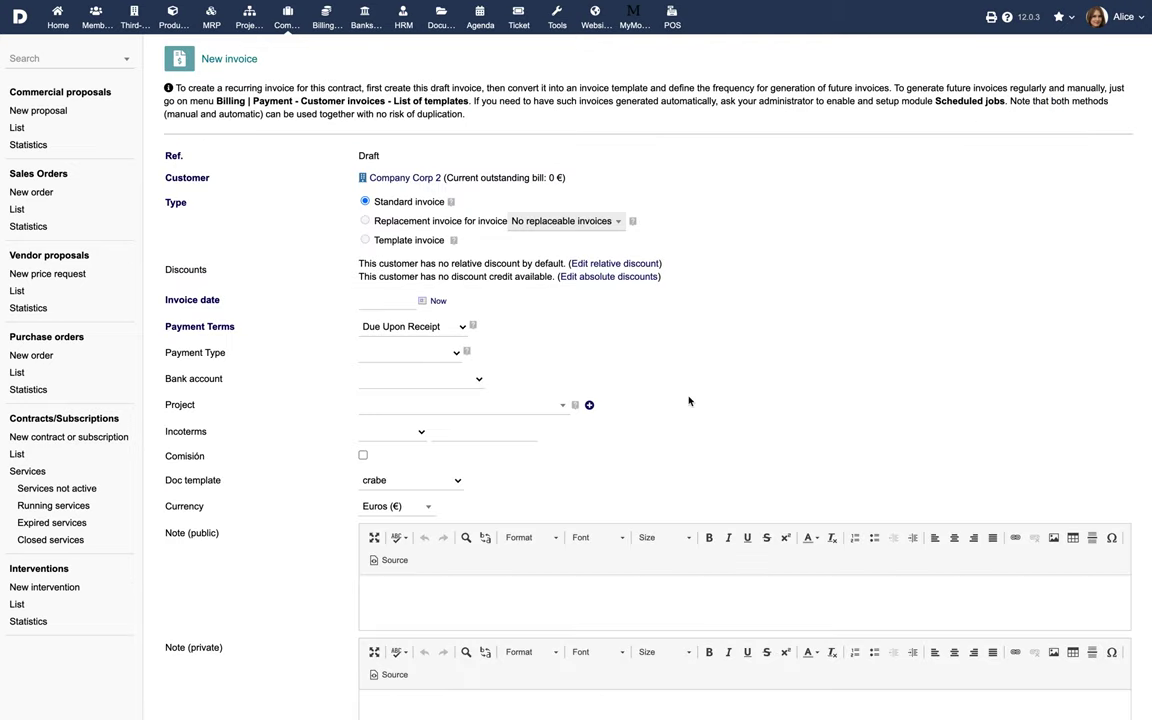
left_click(437, 305)
left_click(445, 354)
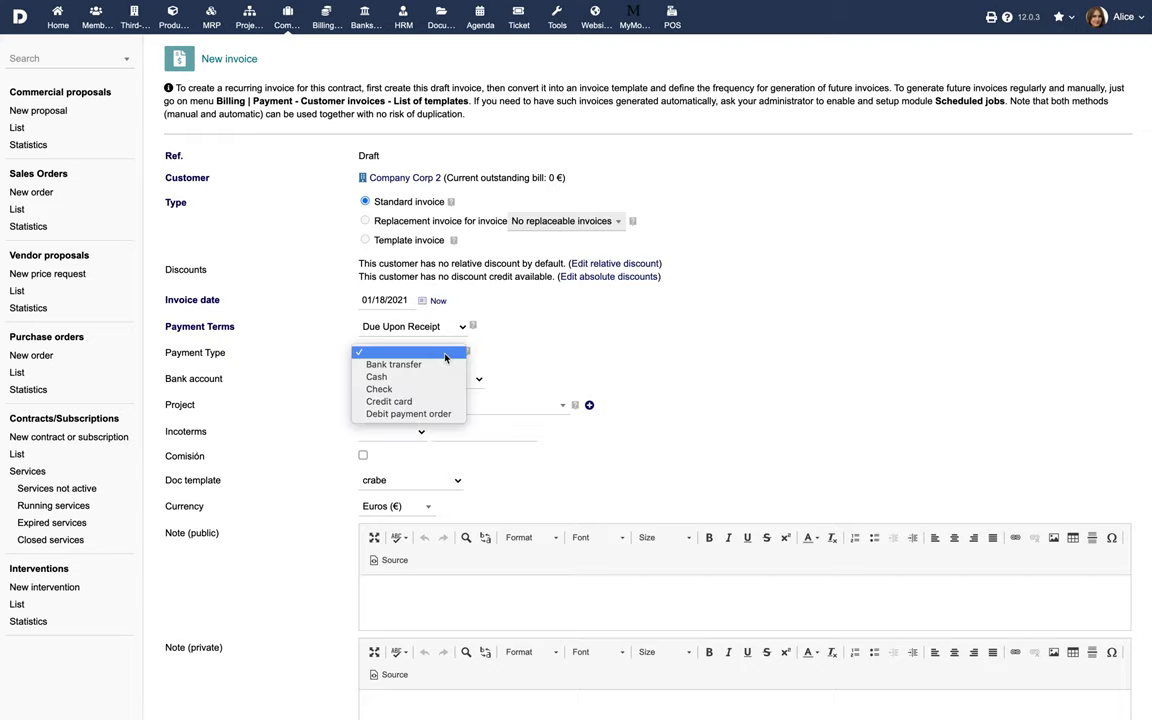
left_click(440, 364)
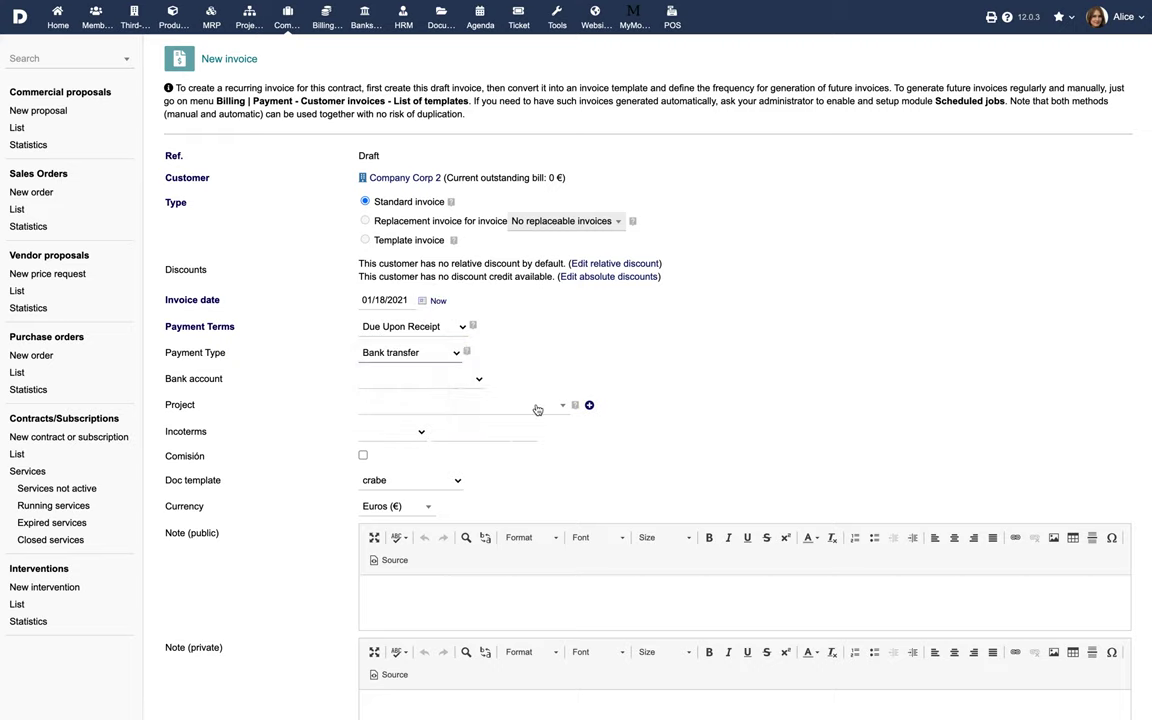
- Assign Luxemburg Bank Account and the project PROJSHARED, The Global project to the invoice, and create the draft
left_click(476, 379)
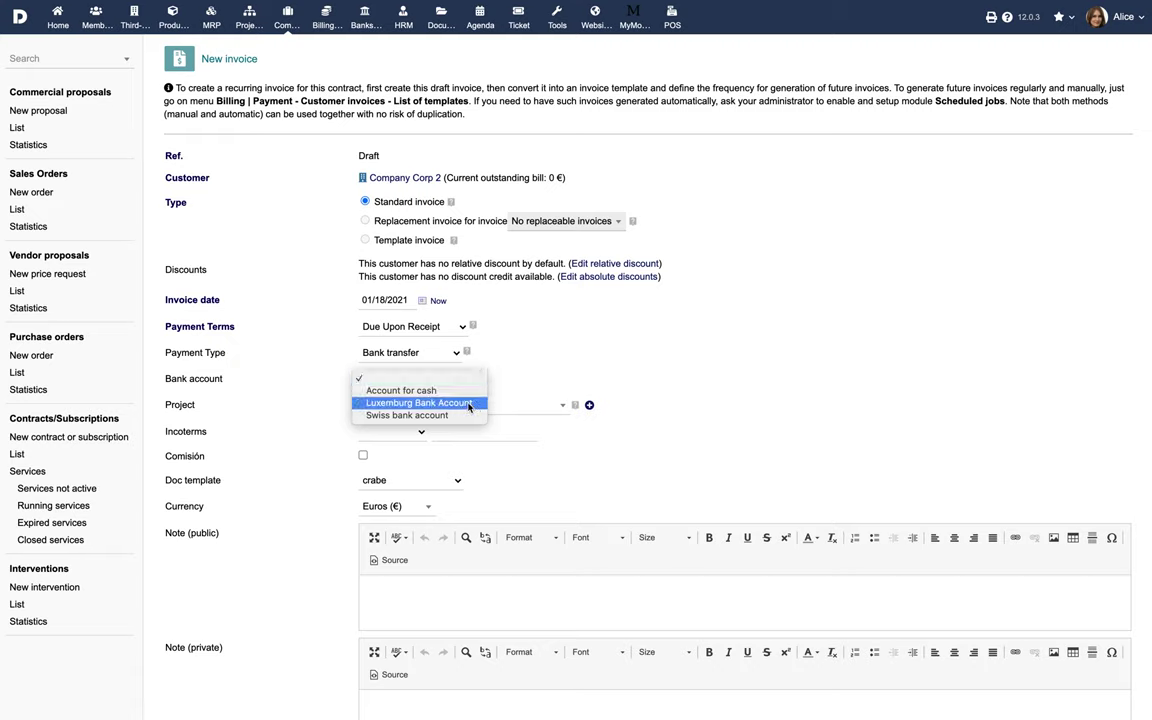
left_click(468, 402)
left_click(544, 407)
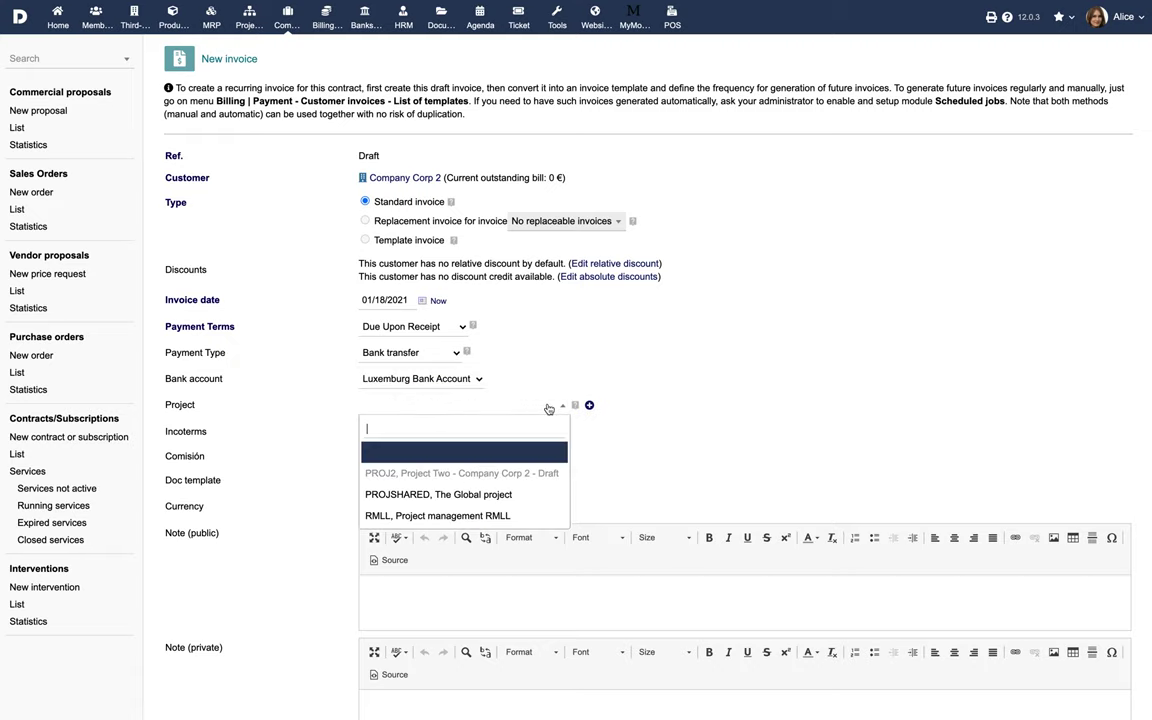
left_click(540, 490)
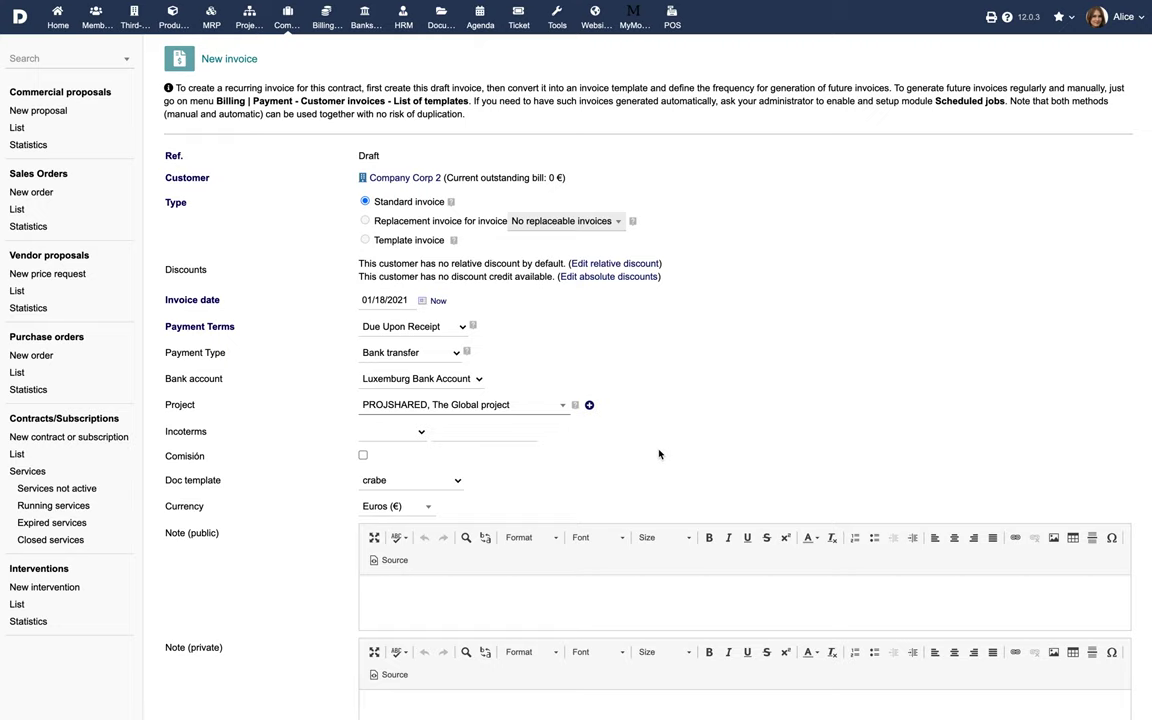
scroll(659, 454, "down", 5)
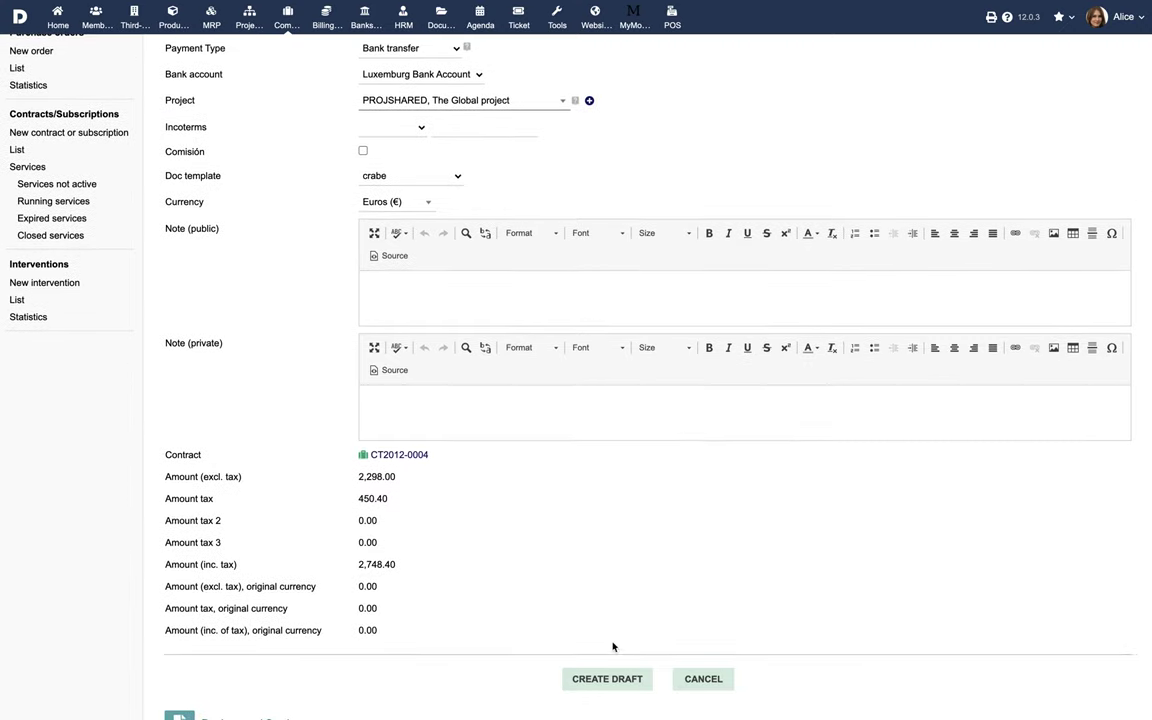
left_click(610, 680)
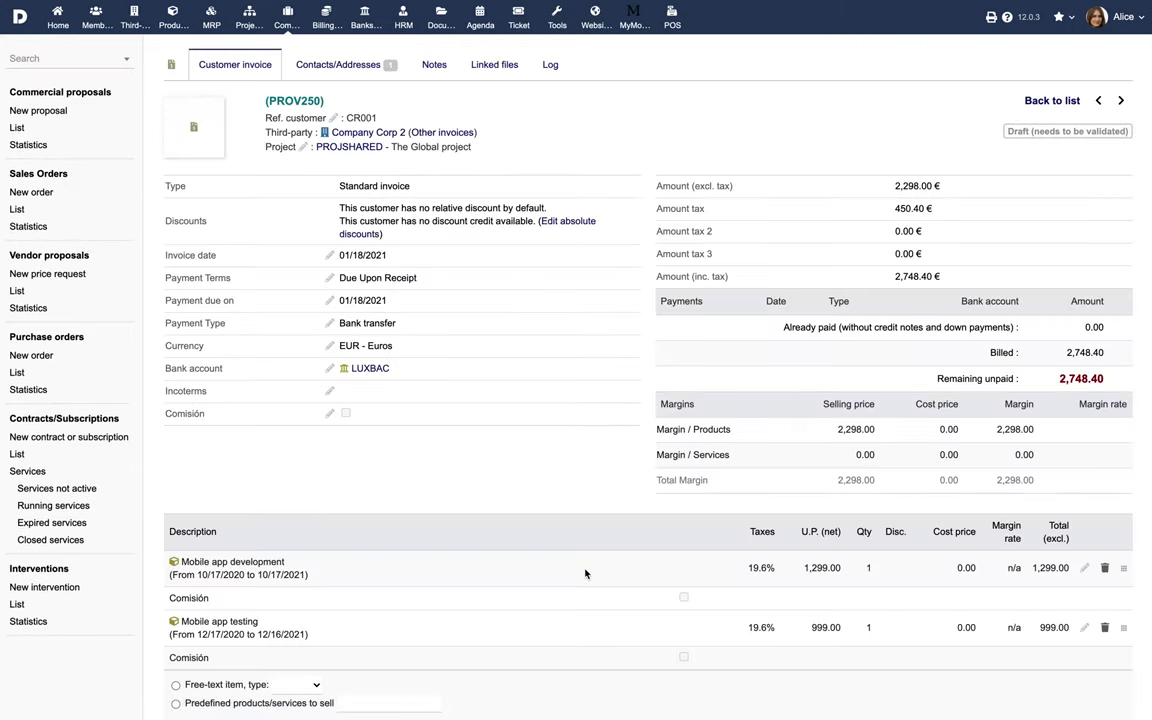
- Convert the draft invoice into a template invoice titled "Recur 22"
scroll(585, 573, "down", 5)
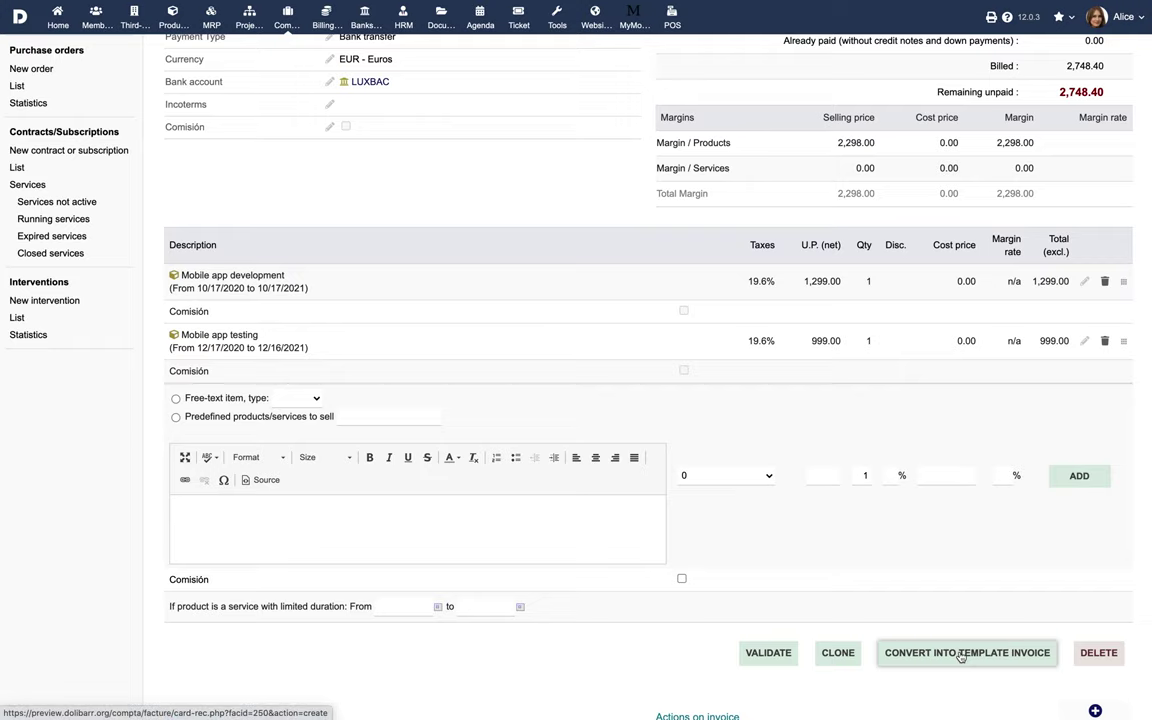
left_click(960, 655)
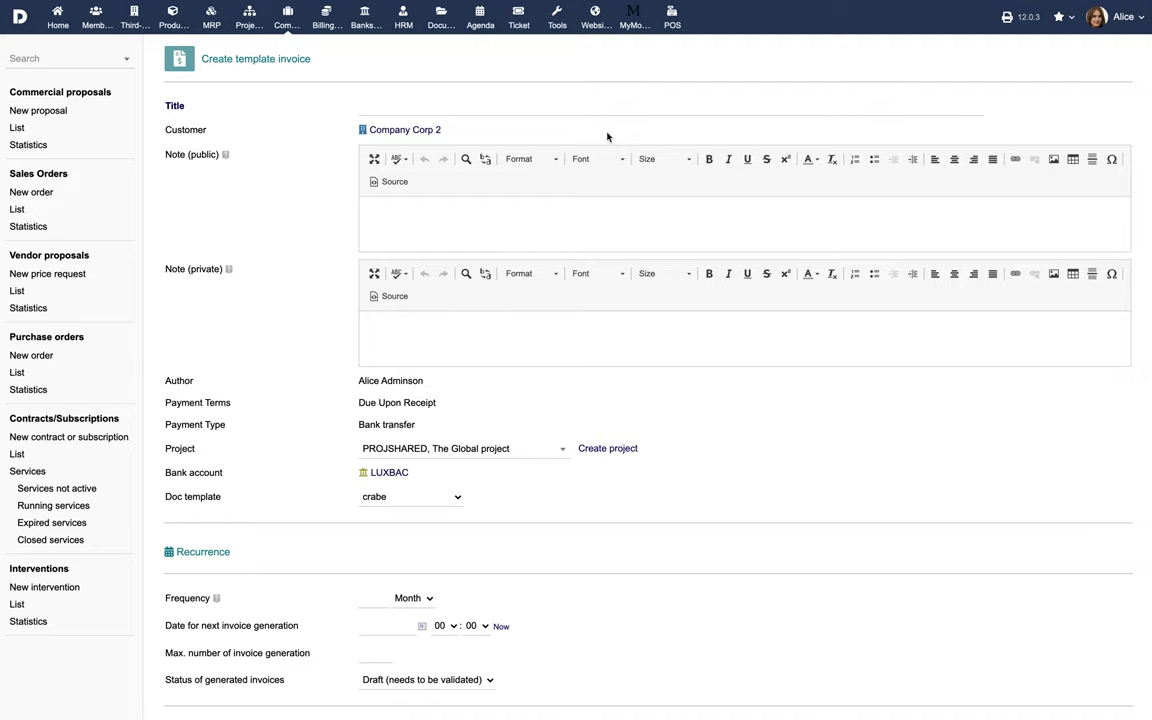
left_click(605, 108)
type("Recur 22")
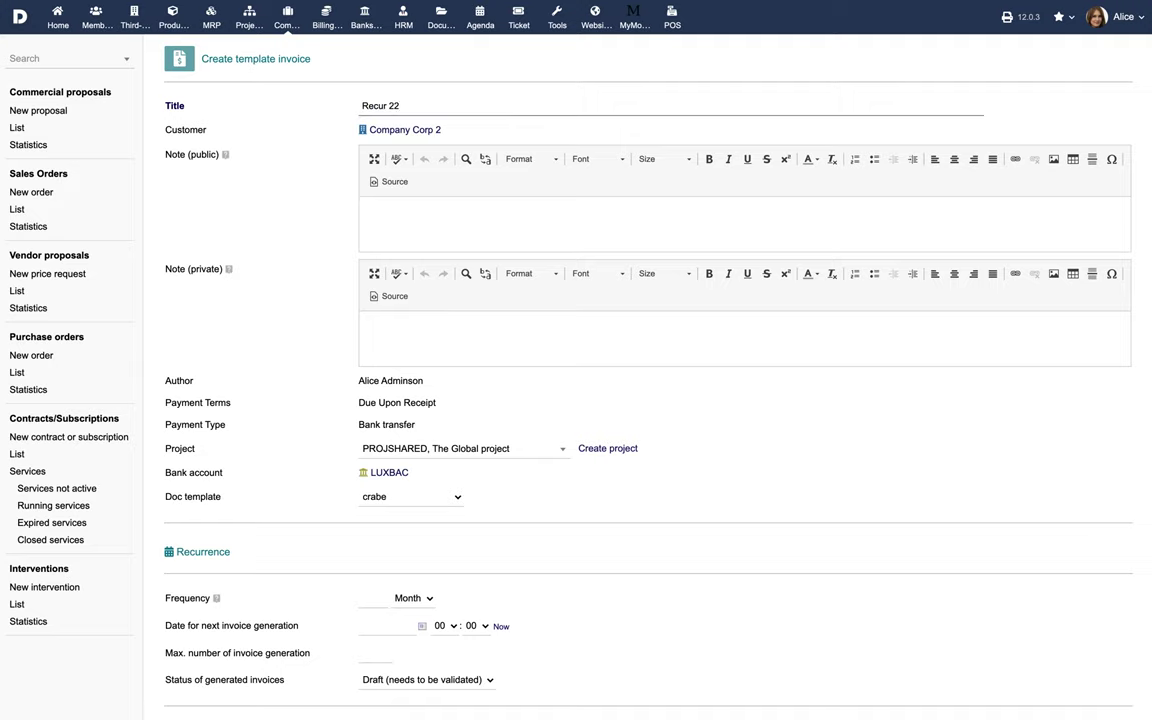
- Set the template's recurrence to every 1 month with the next invoice generation date 02/17/2021
scroll(563, 360, "down", 3)
left_click(380, 442)
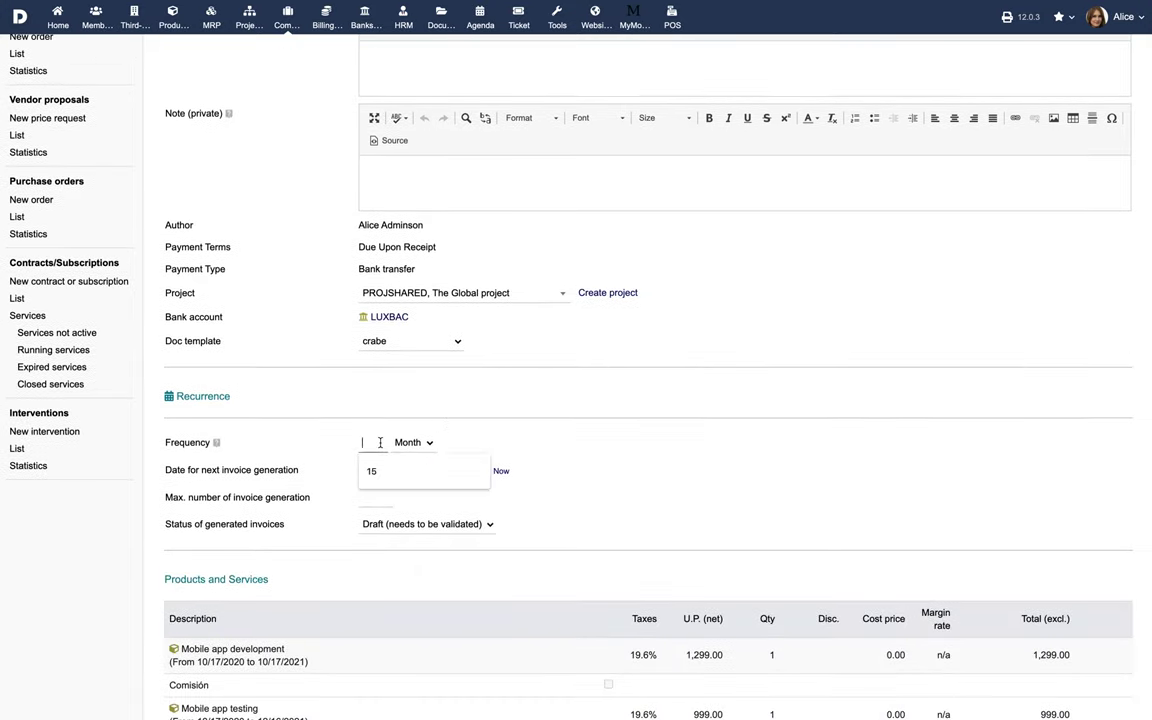
type("1")
left_click(413, 442)
left_click(420, 441)
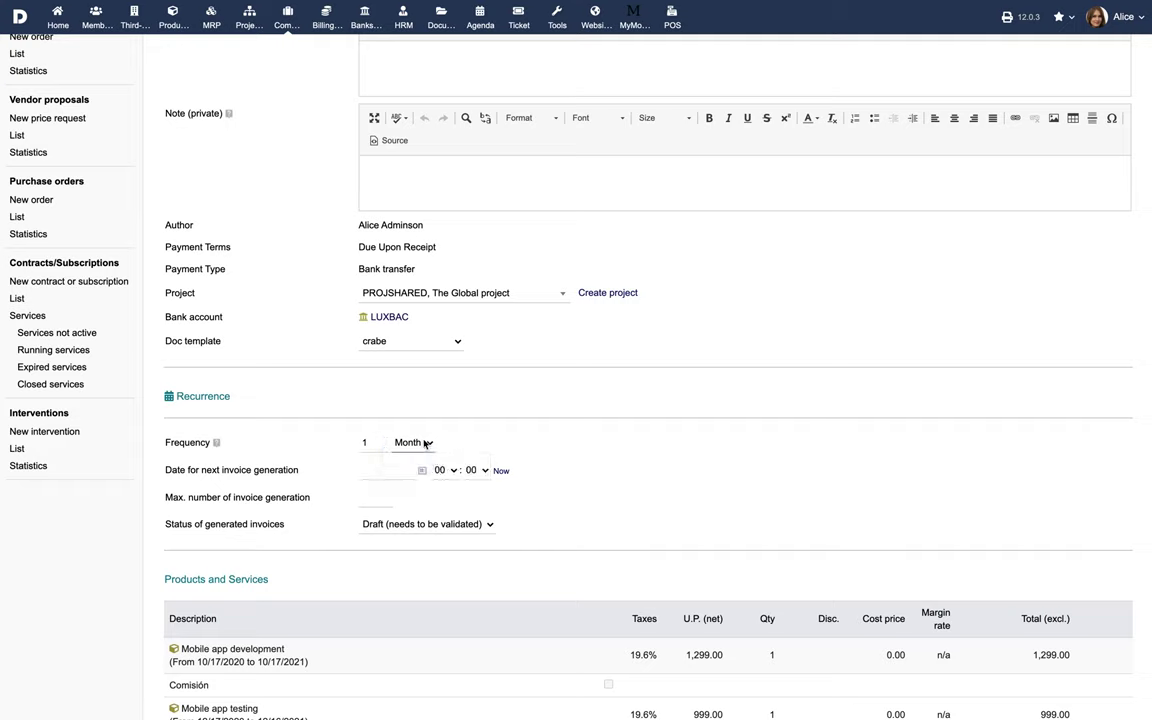
left_click(423, 475)
left_click(418, 495)
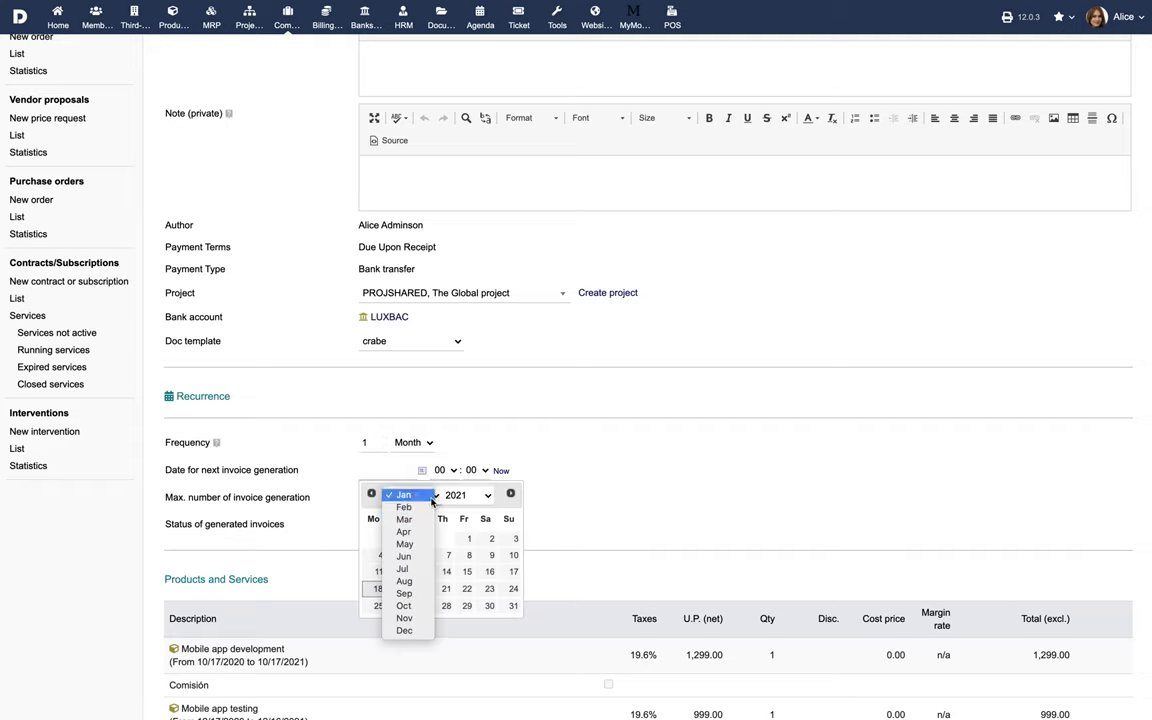
left_click(405, 507)
left_click(424, 571)
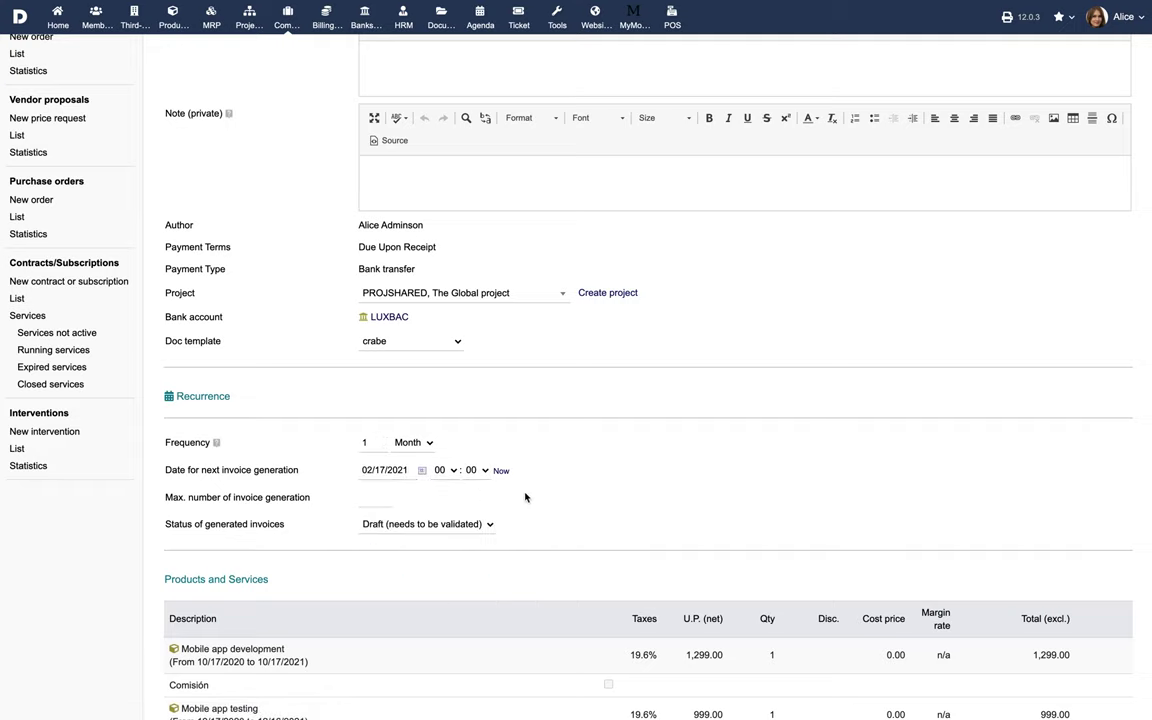
- Limit the template to 12 generated invoices, create it and check the contract among its related objects
left_click(380, 497)
type("12")
scroll(700, 488, "down", 3)
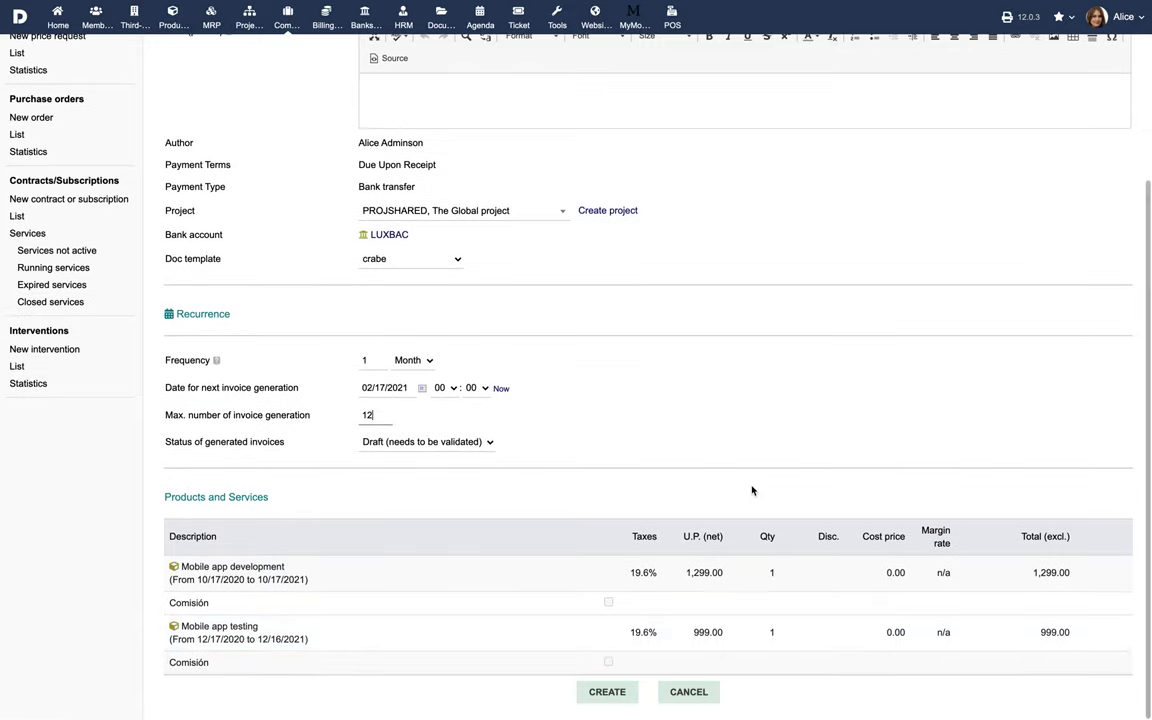
left_click(606, 691)
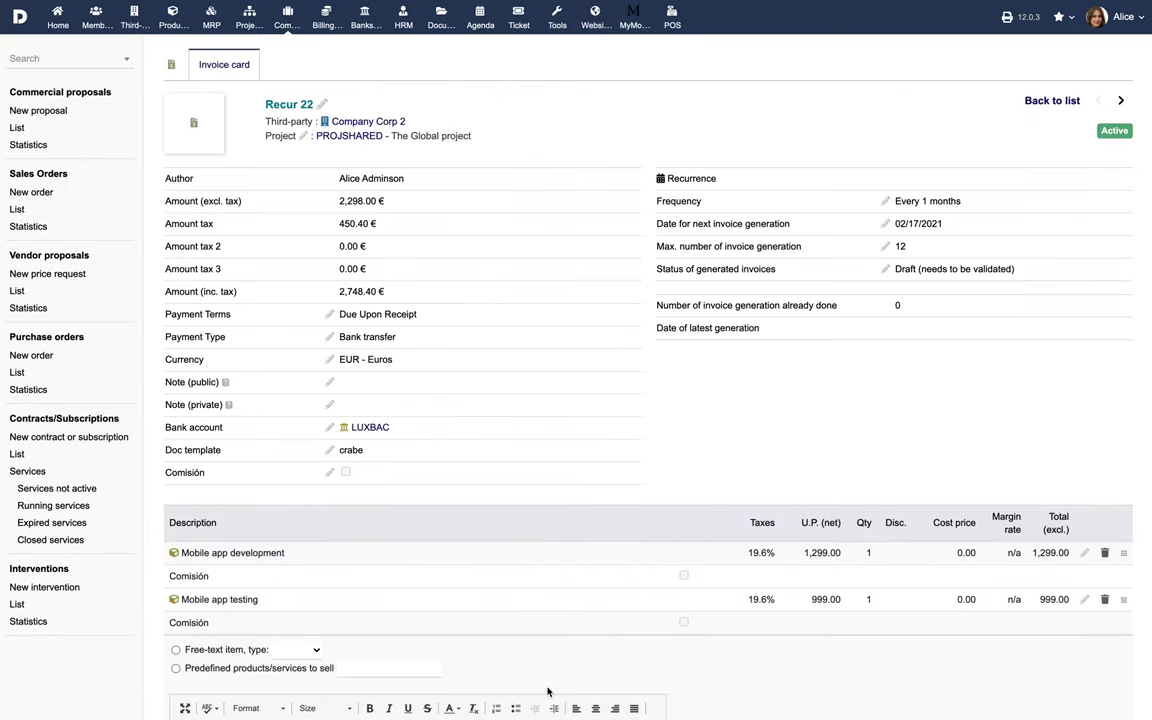
scroll(547, 691, "down", 5)
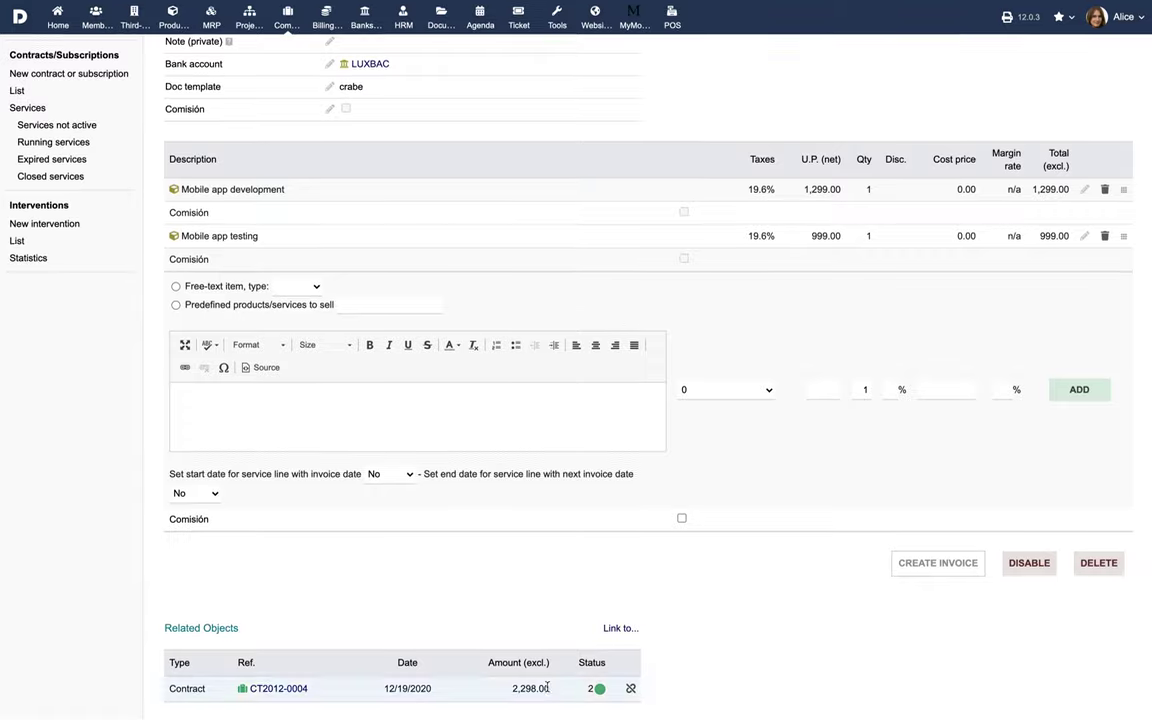
mouse_move(329, 678)
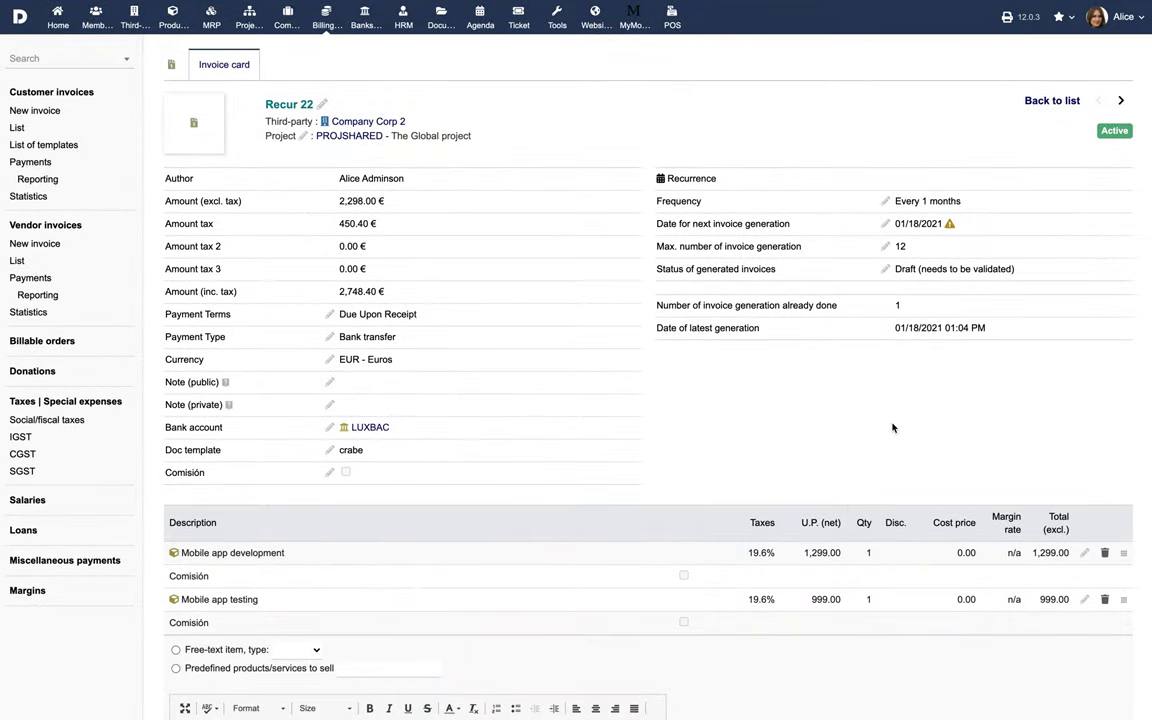
- Disable the Recur 22 template invoice and enable it again
scroll(893, 428, "down", 4)
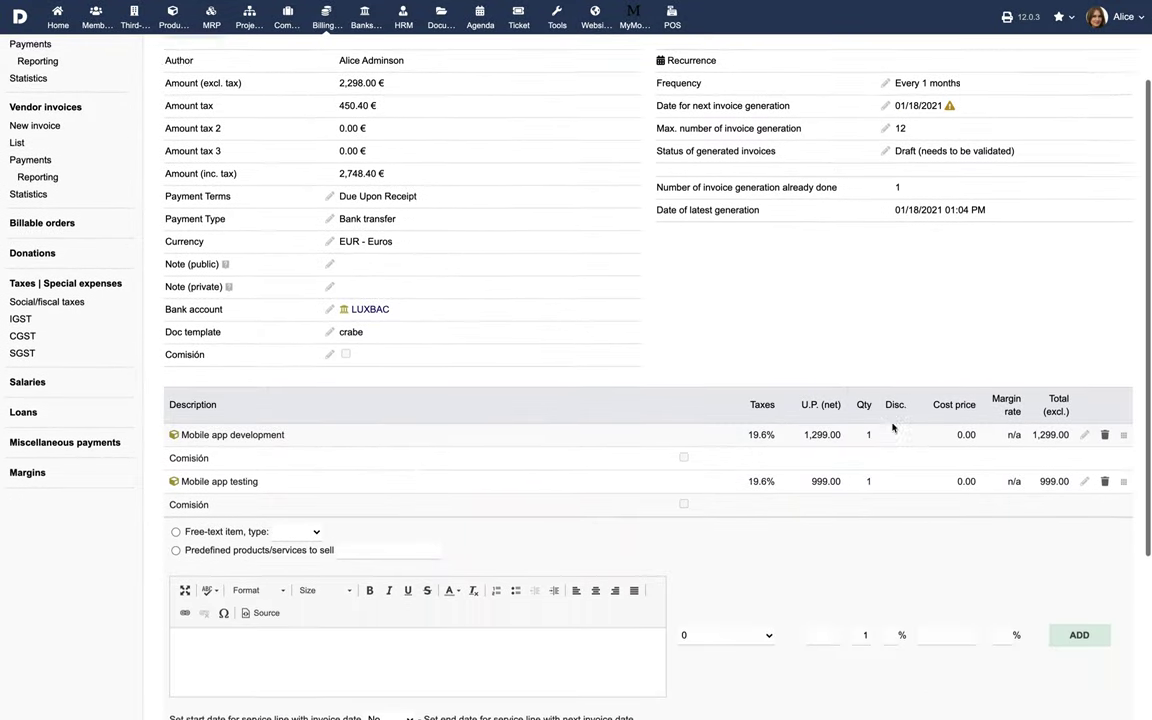
scroll(893, 428, "down", 4)
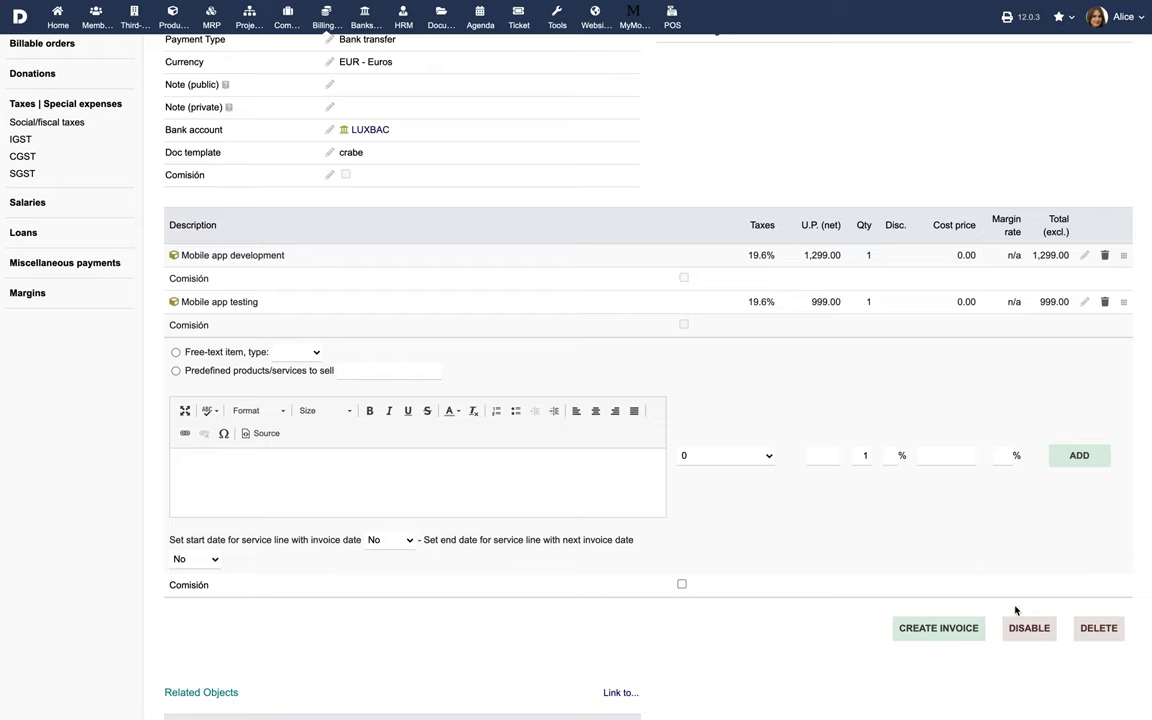
left_click(1031, 640)
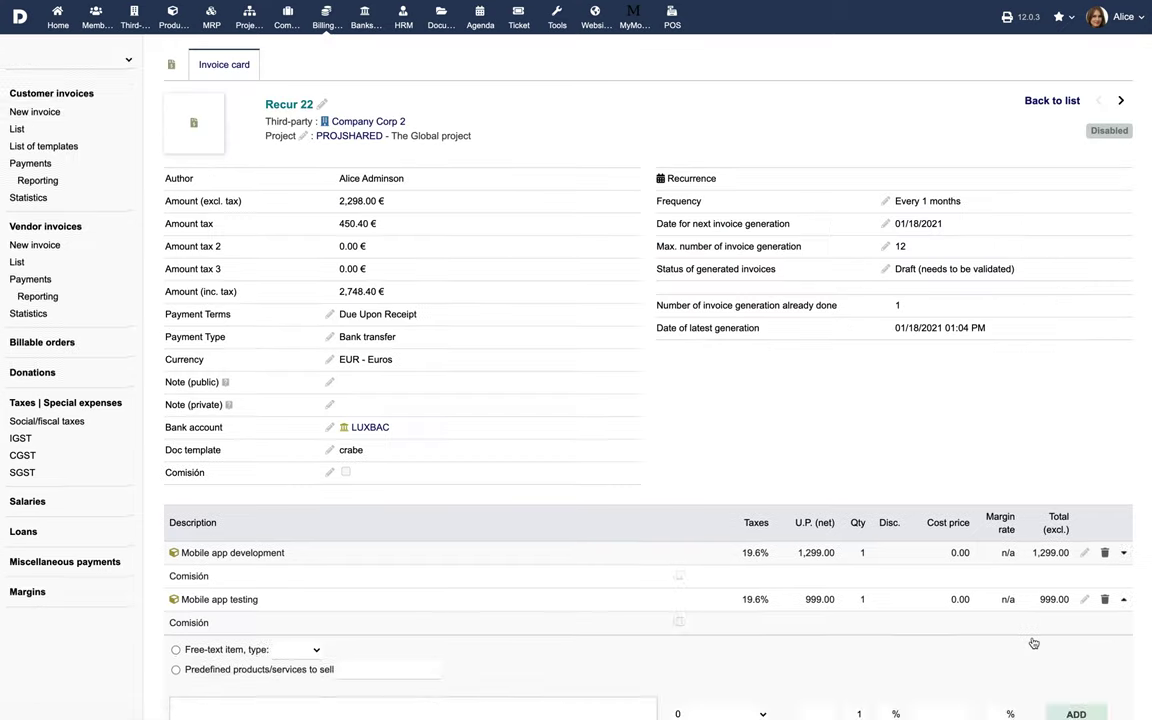
scroll(1034, 643, "down", 7)
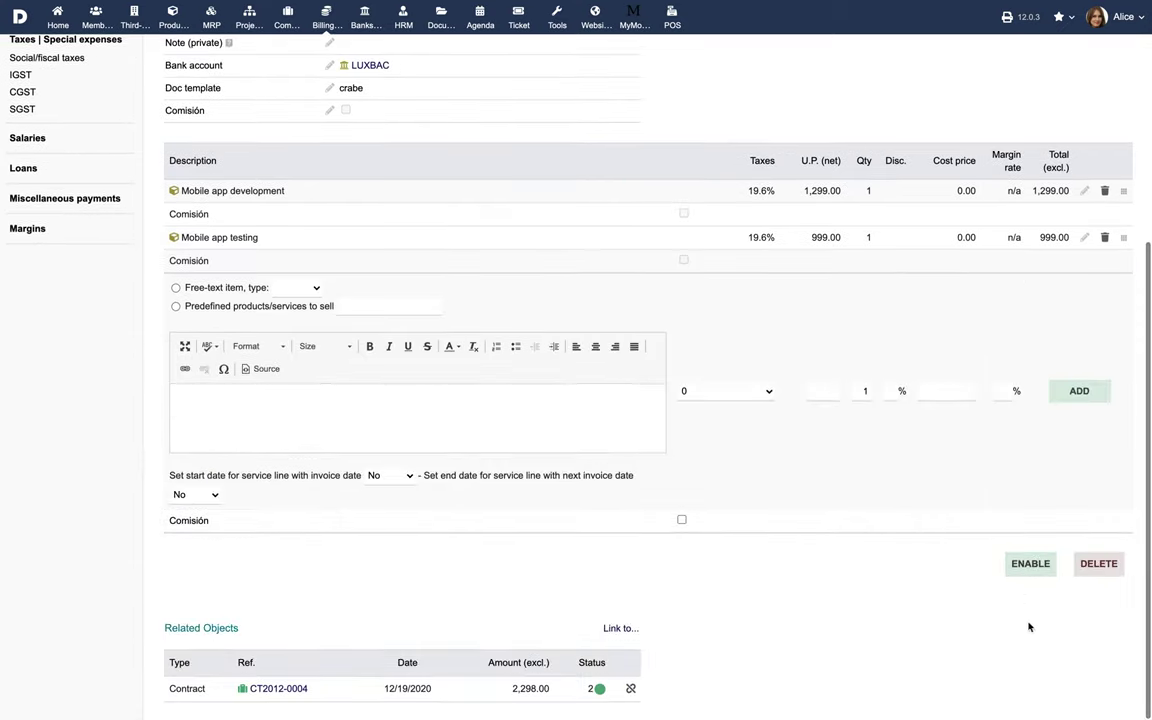
left_click(1031, 565)
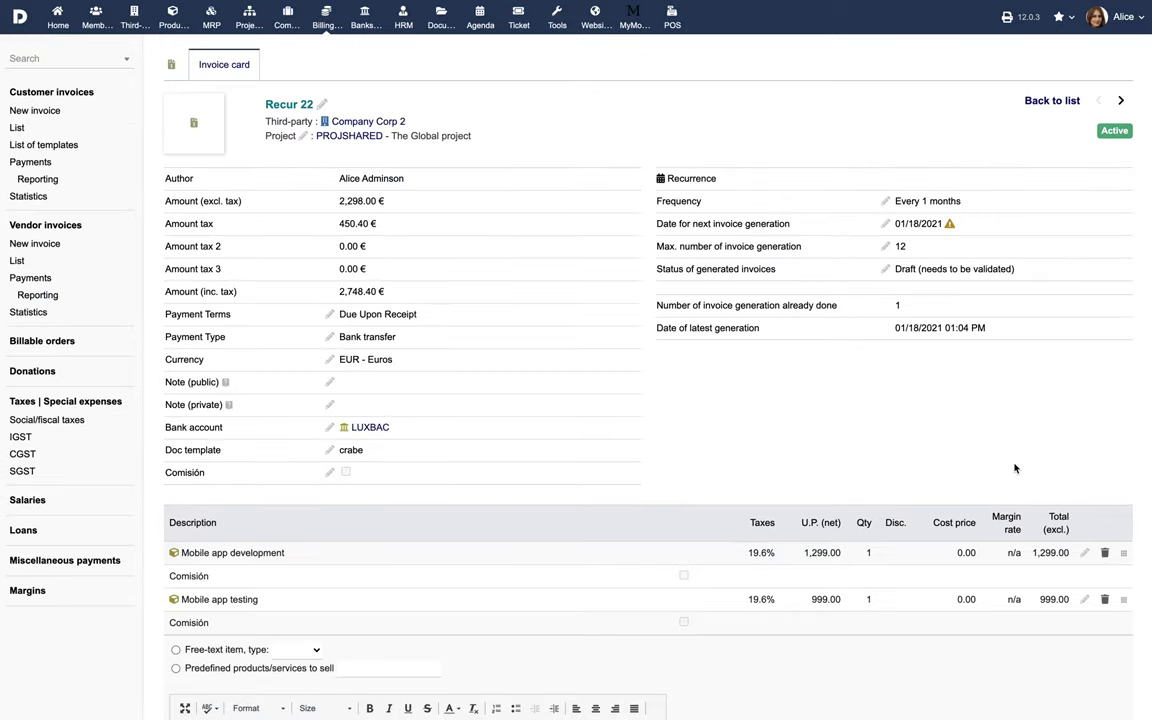
- Change the Recur 22 template's date for next invoice generation to 01/22/2021
scroll(1014, 468, "down", 5)
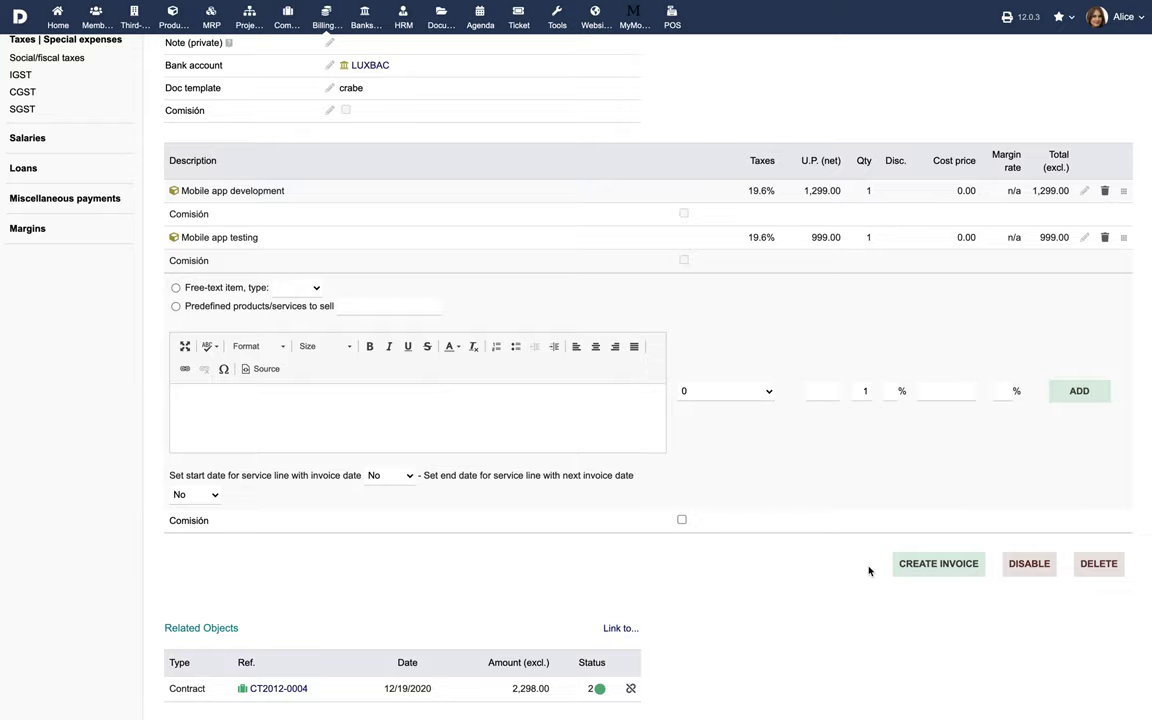
scroll(868, 571, "up", 5)
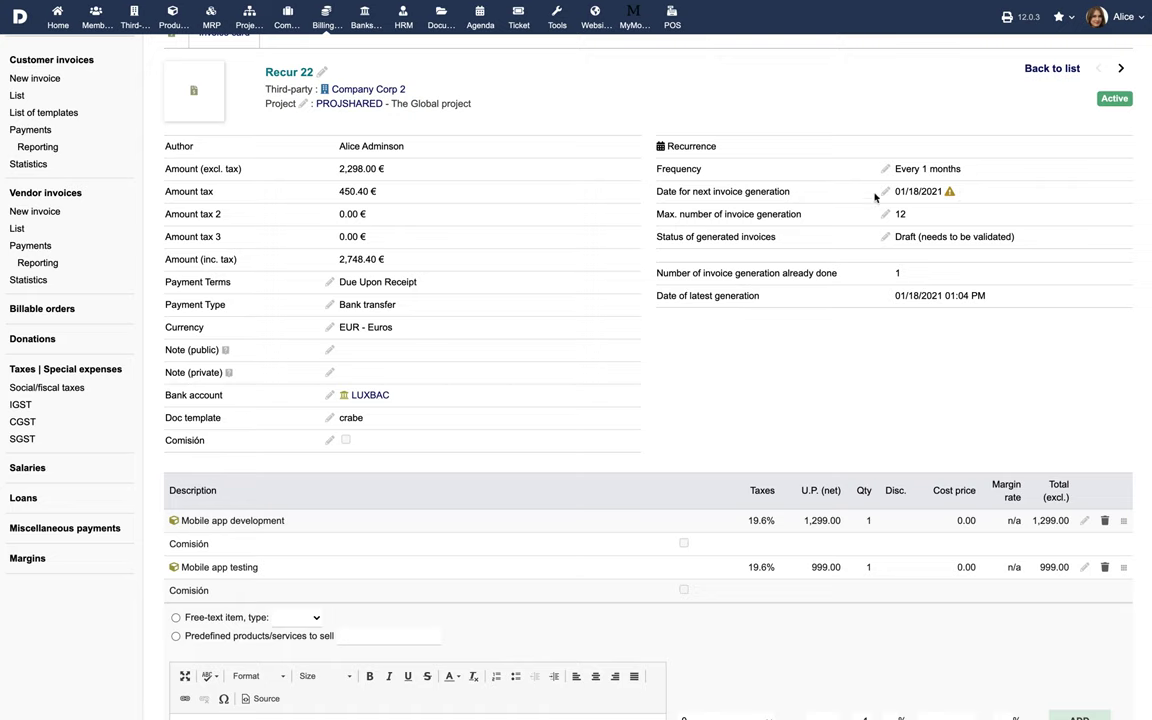
left_click(884, 191)
left_click(950, 224)
left_click(997, 344)
left_click(1009, 229)
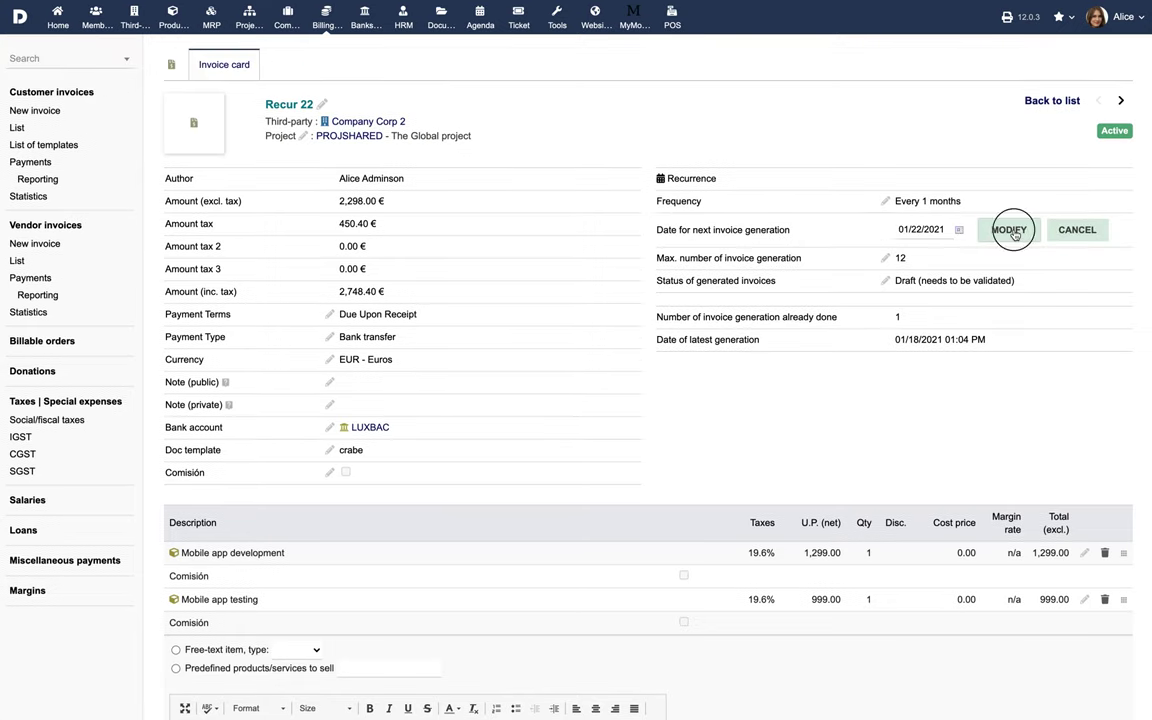
- Browse the available modules, and examine the linked files and related contract of generated invoice FA2101-0036
scroll(1047, 331, "down", 5)
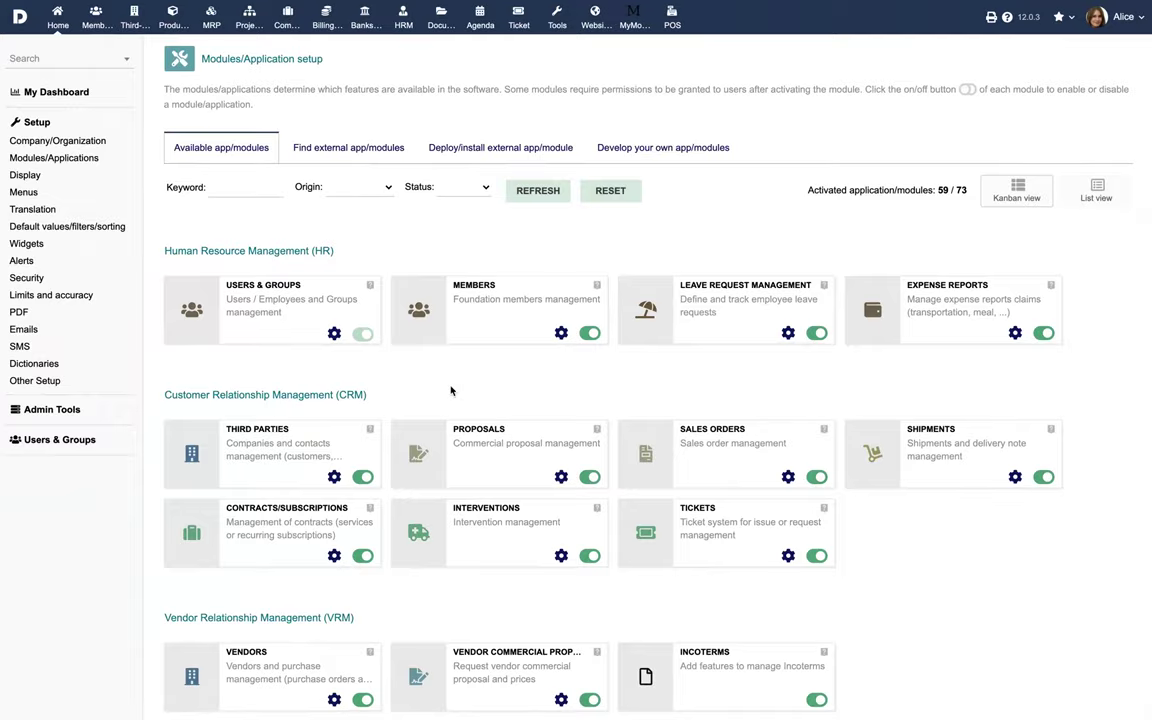
scroll(451, 390, "down", 20)
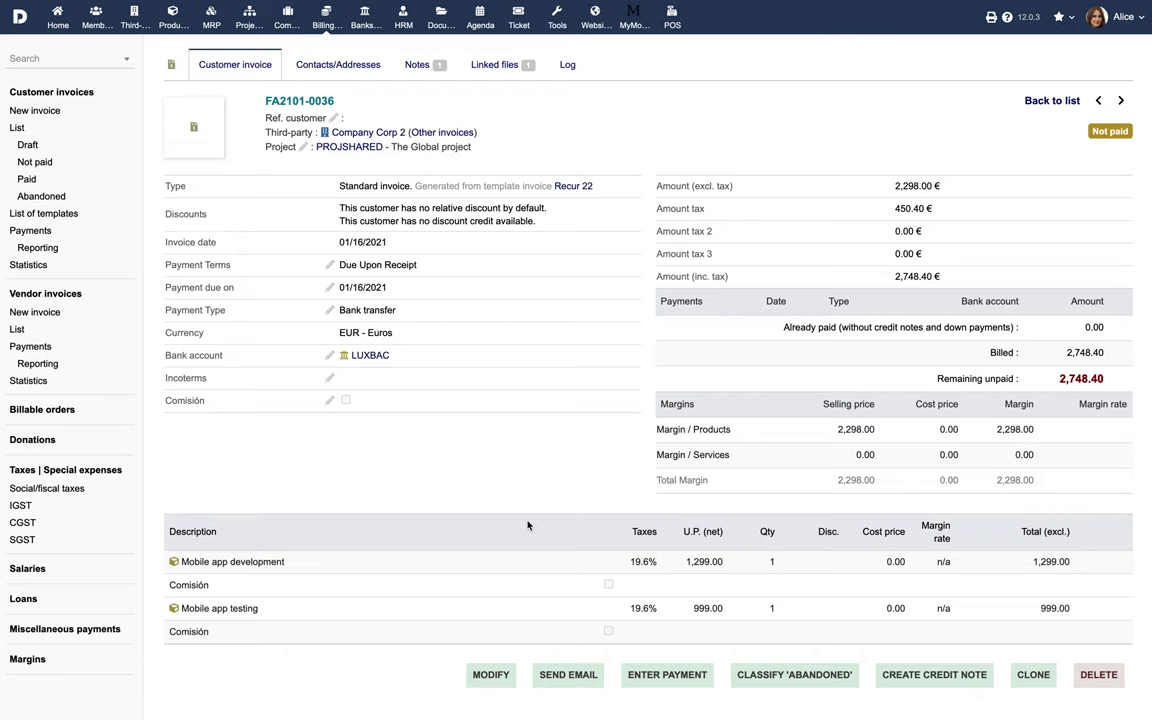
scroll(528, 525, "down", 4)
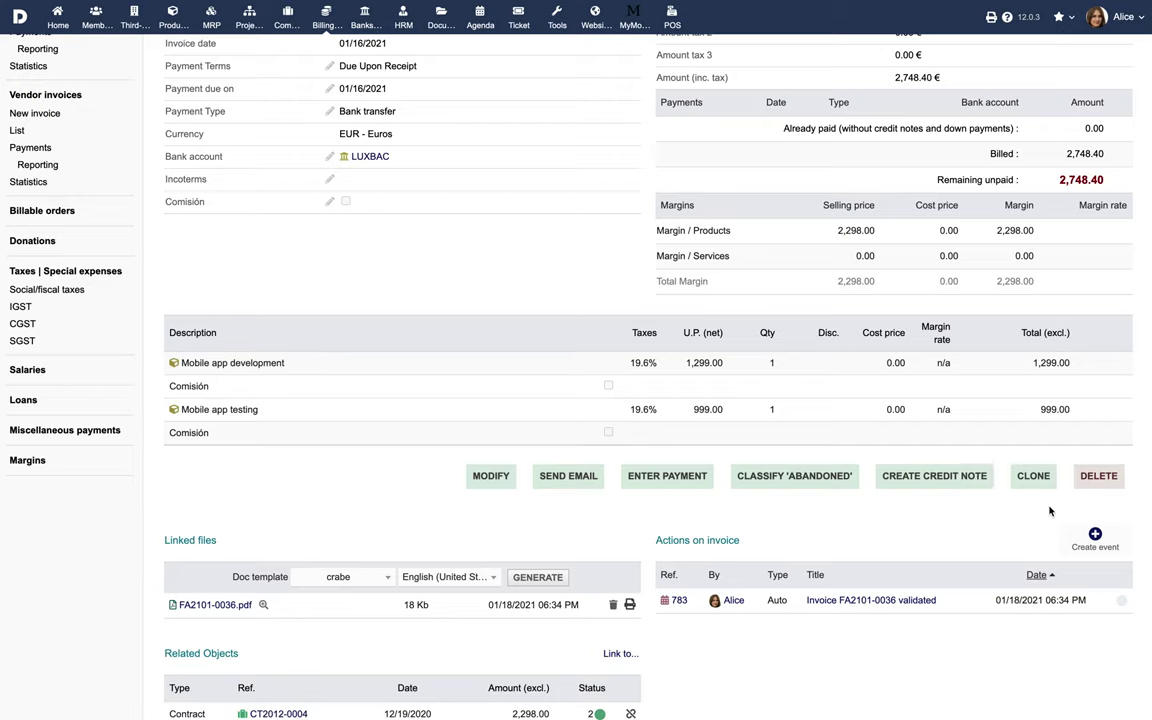
scroll(1049, 511, "down", 2)
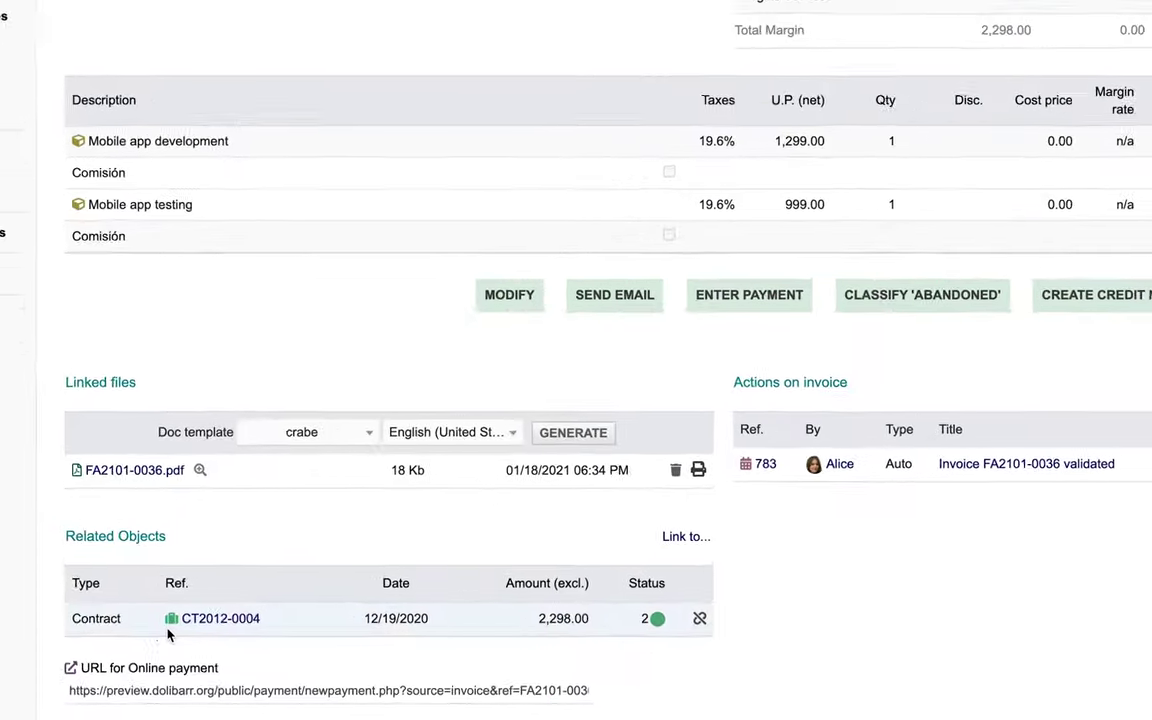
mouse_move(218, 623)
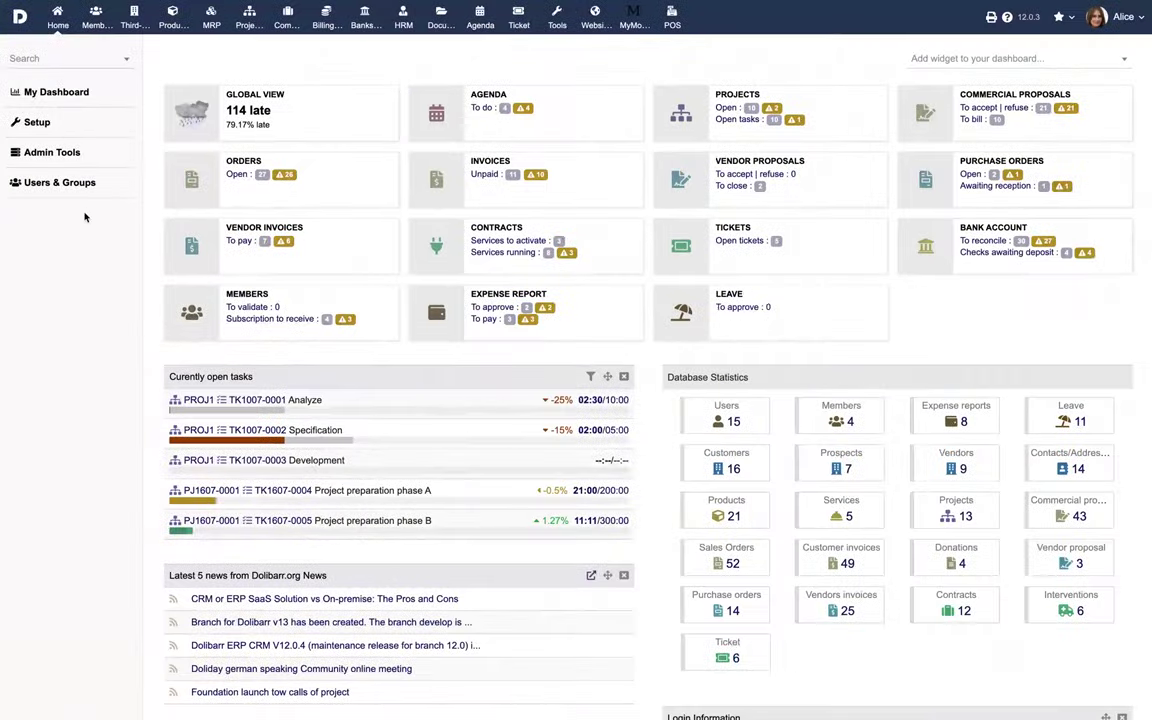
- Open the Invoices module's setup at the complementary attributes for template invoices
left_click(44, 122)
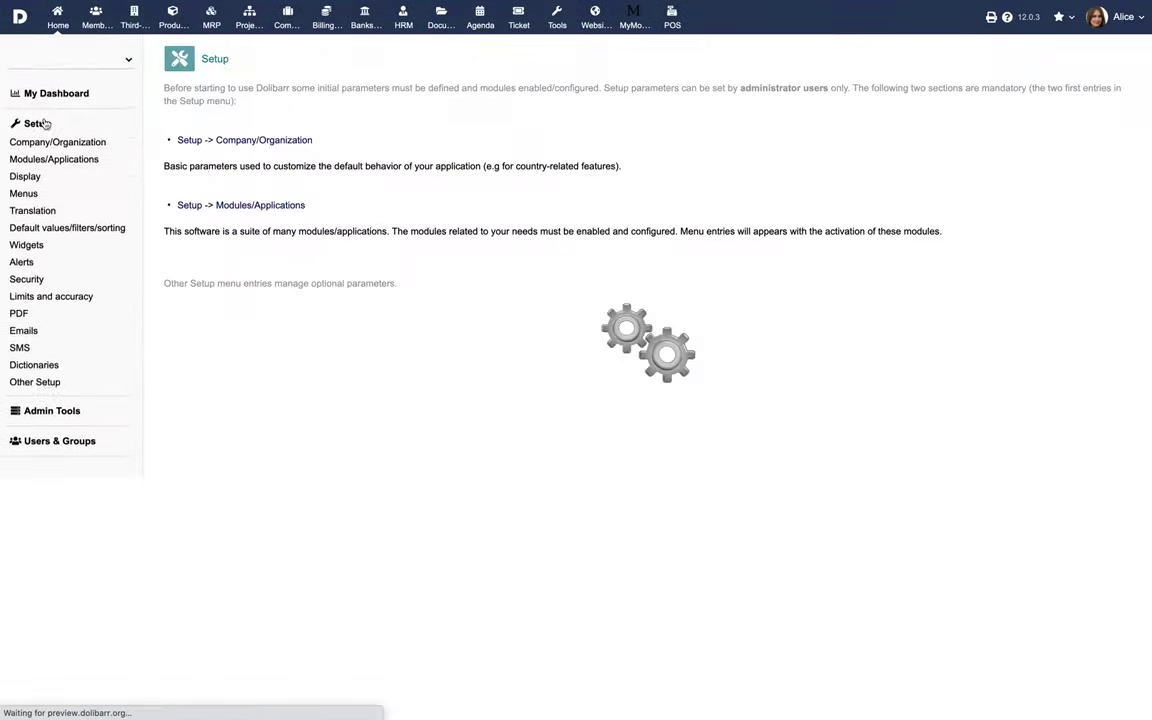
left_click(243, 206)
scroll(298, 368, "down", 5)
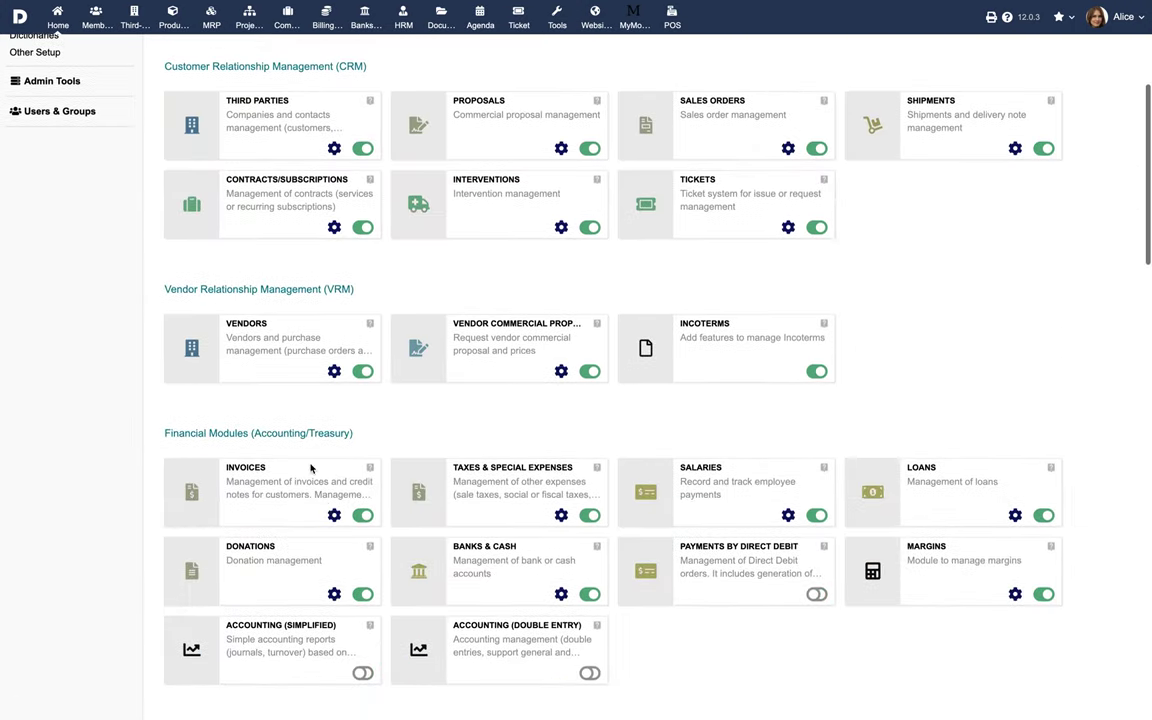
left_click(329, 508)
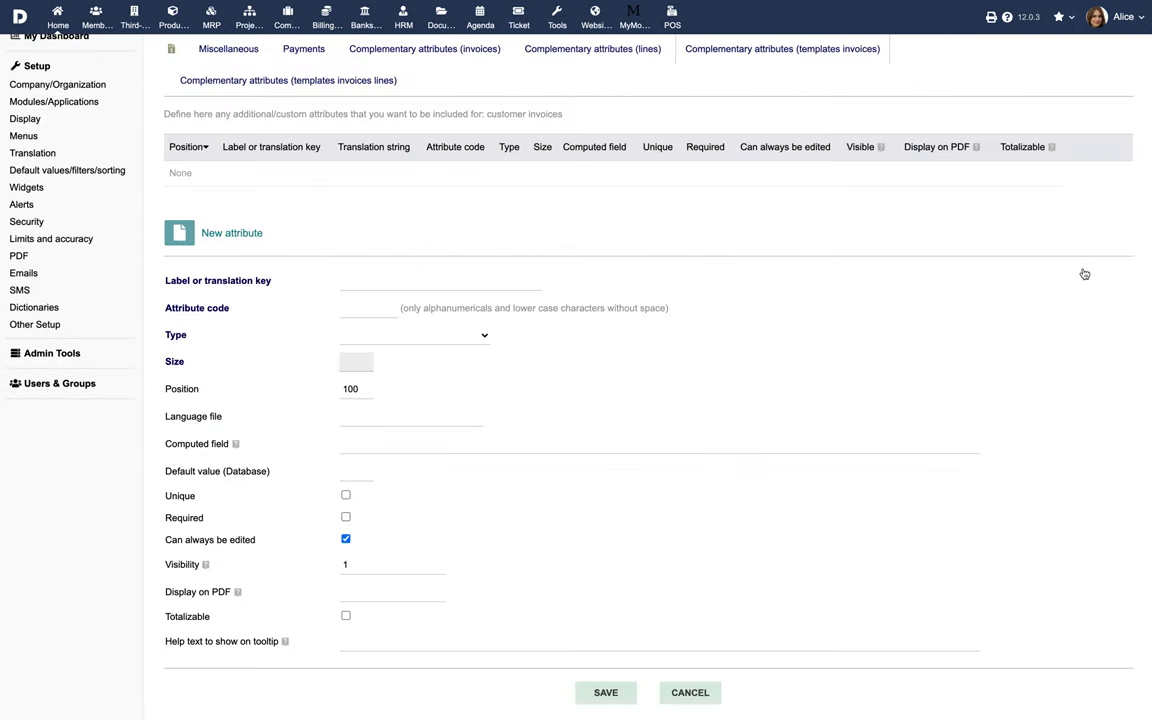
- Add a complementary attribute with label and code "Commission" and type Boolean (one checkbox), and save it
left_click(447, 280)
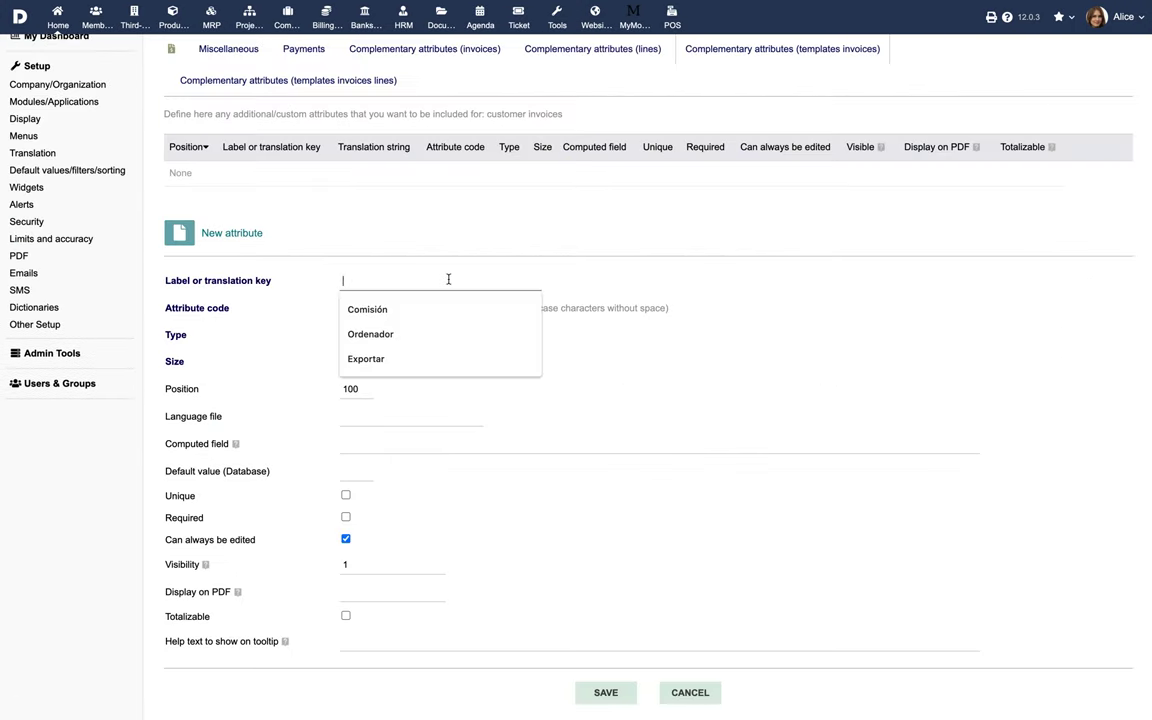
type("Commission")
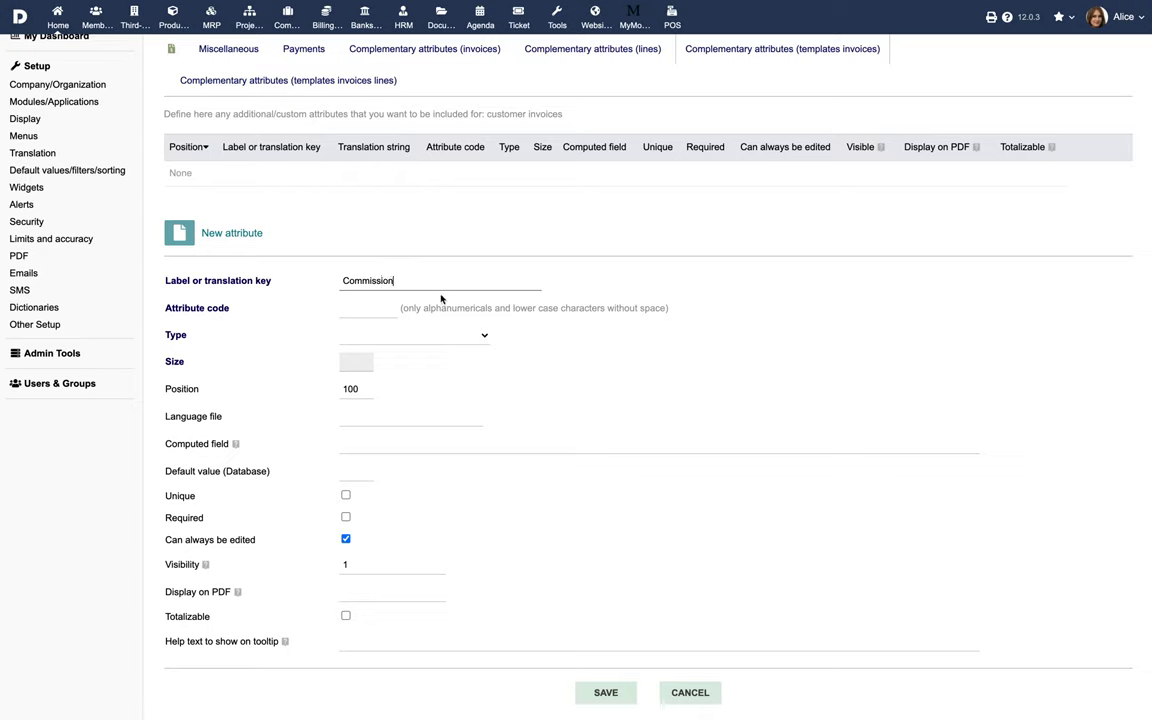
left_click(370, 310)
type("Commission")
left_click(392, 335)
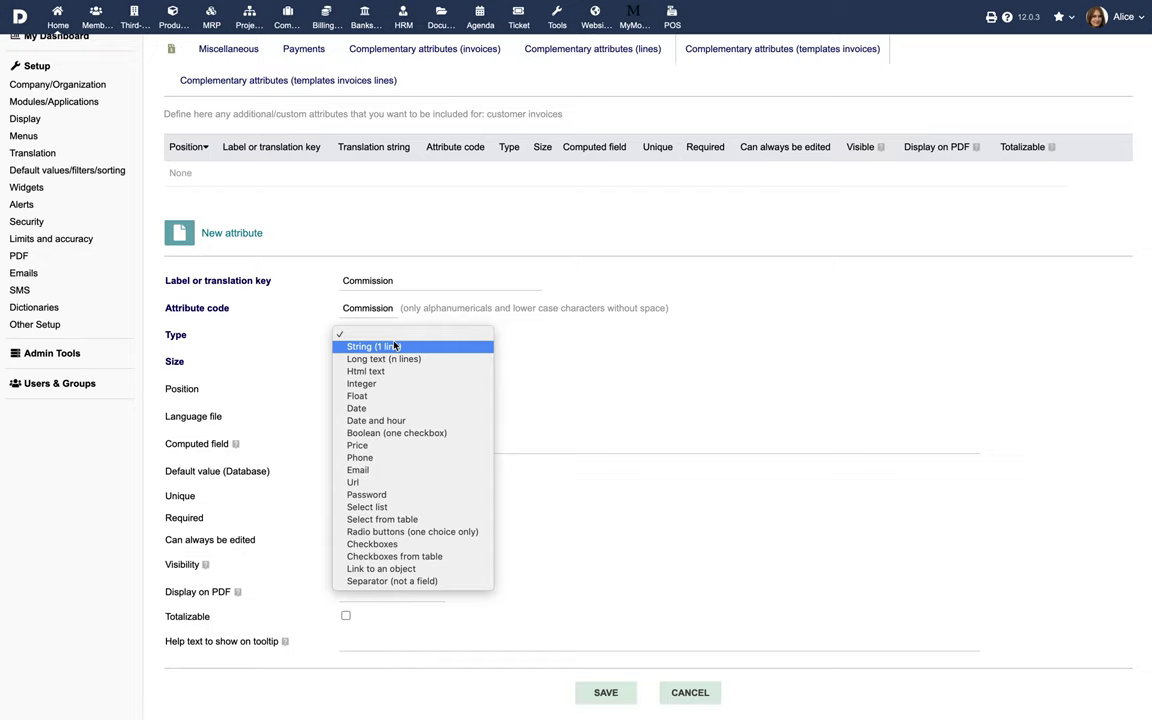
left_click(396, 433)
left_click(606, 692)
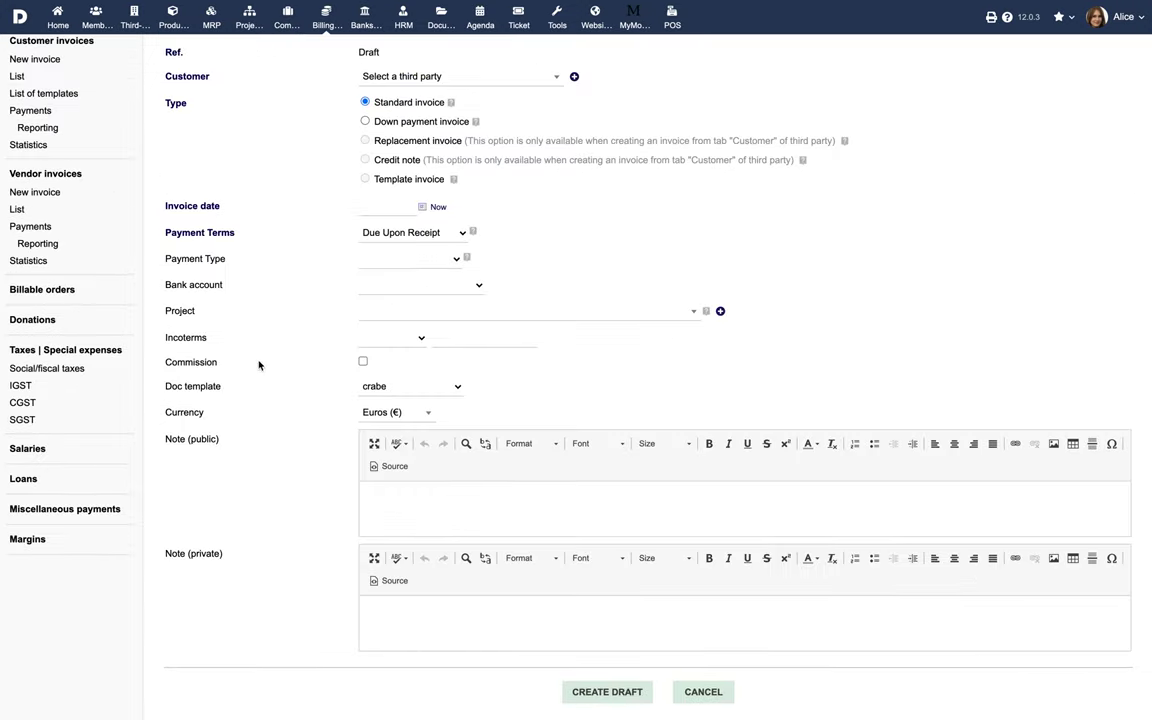